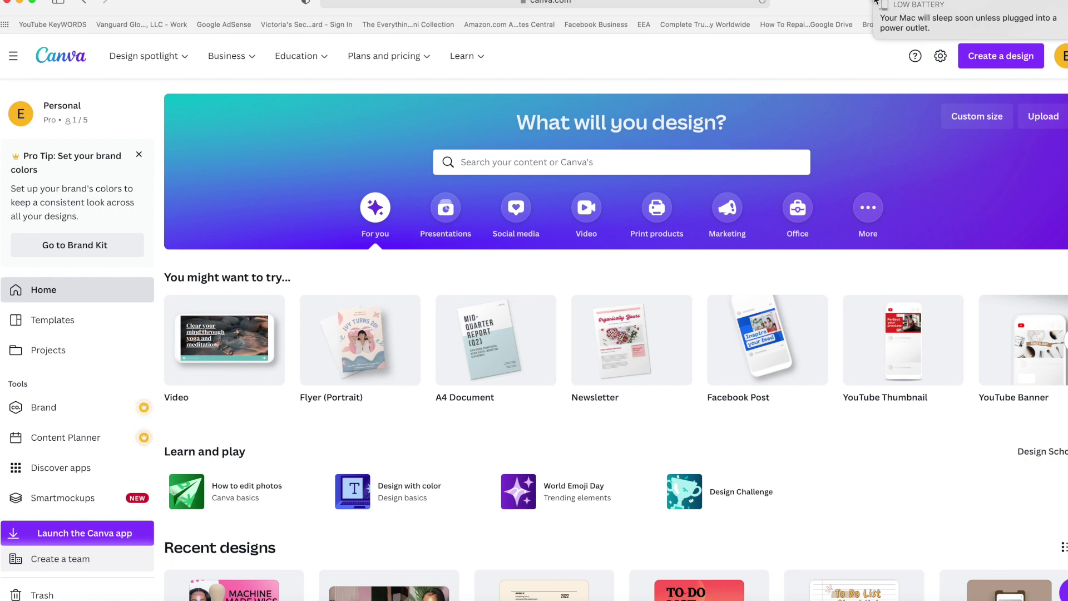
Step: Dismiss the Low Battery notification and bring up the Create a design menu
{"action": "left_click", "coordinate": [875, 2]}
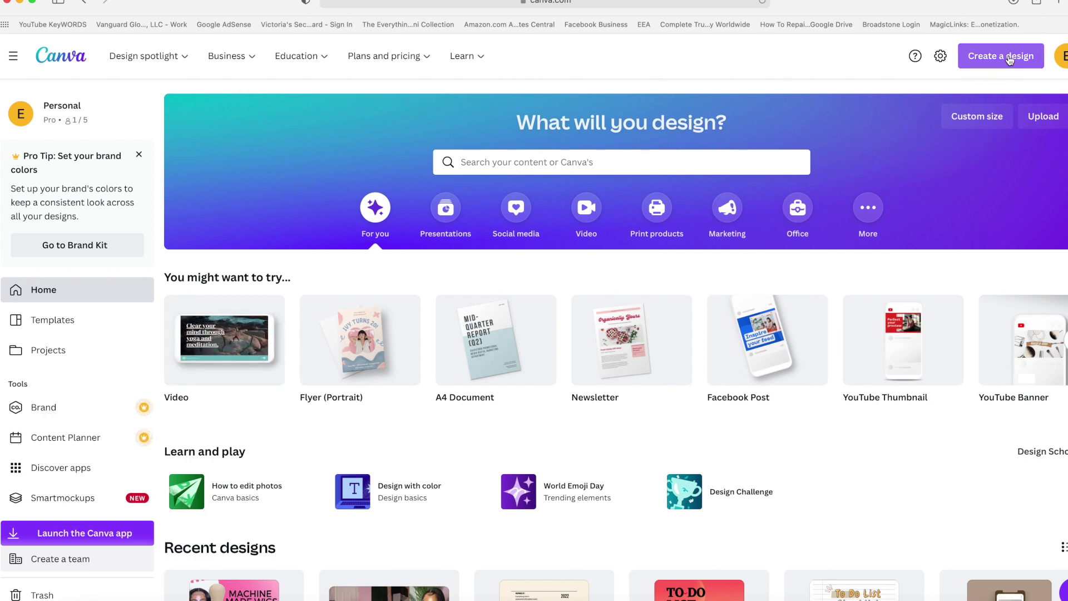
{"action": "left_click", "coordinate": [1009, 61]}
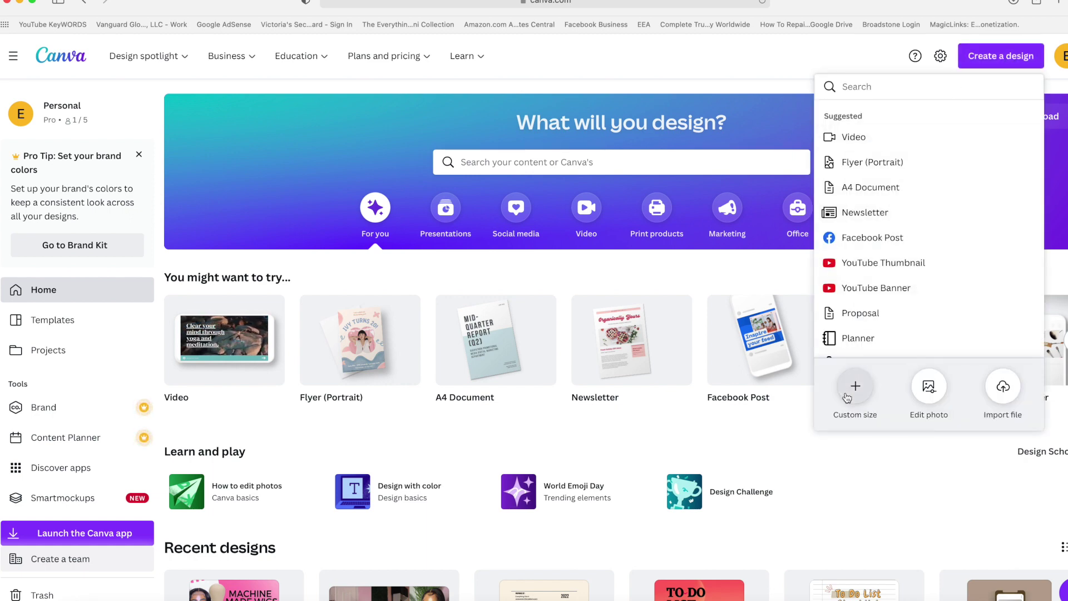
Step: Create a custom-size design of 4 × 1 inches, switching the units from px to in
{"action": "left_click", "coordinate": [852, 408]}
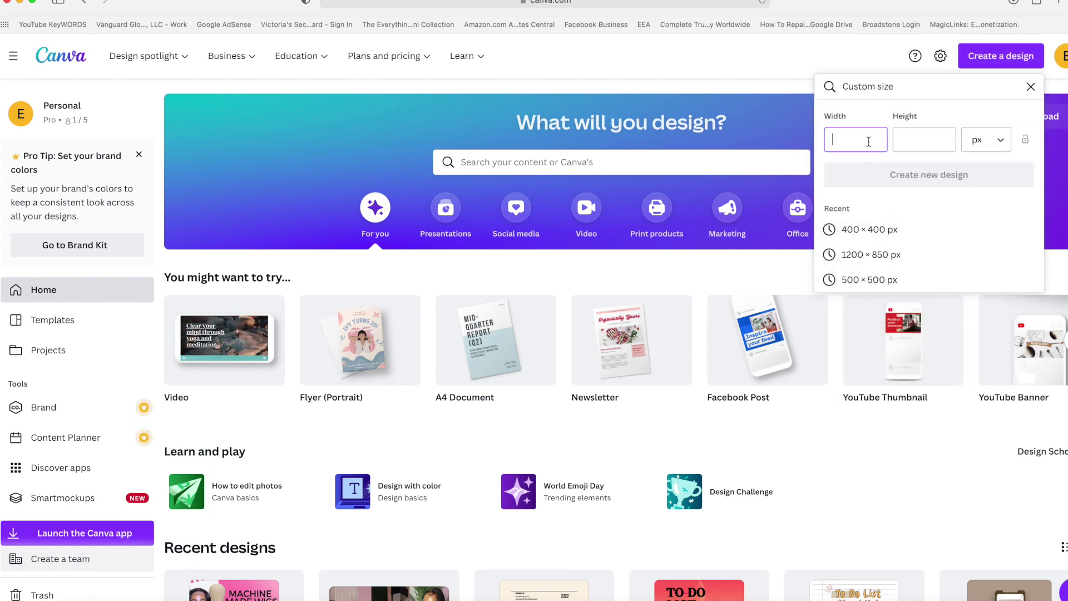
{"action": "left_click", "coordinate": [986, 139]}
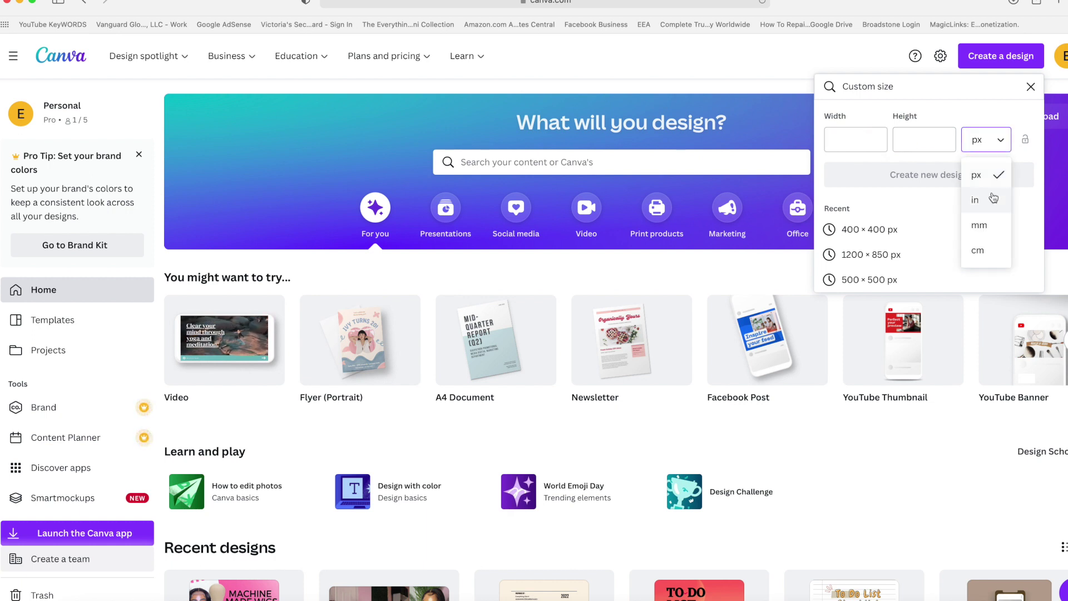
{"action": "left_click", "coordinate": [993, 198]}
{"action": "left_click", "coordinate": [845, 139]}
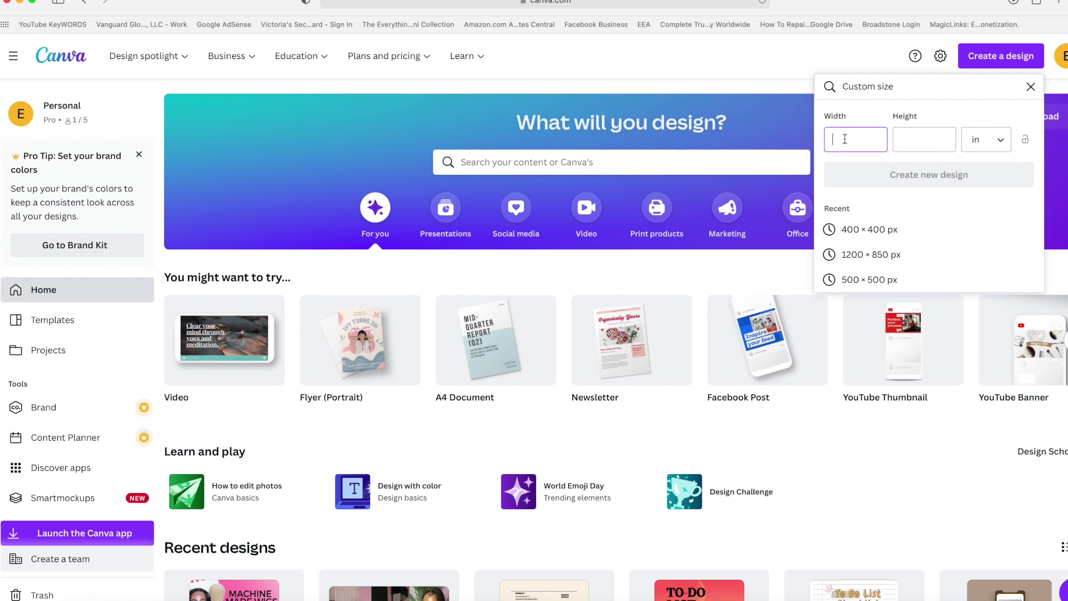
{"action": "key", "text": "Tab"}
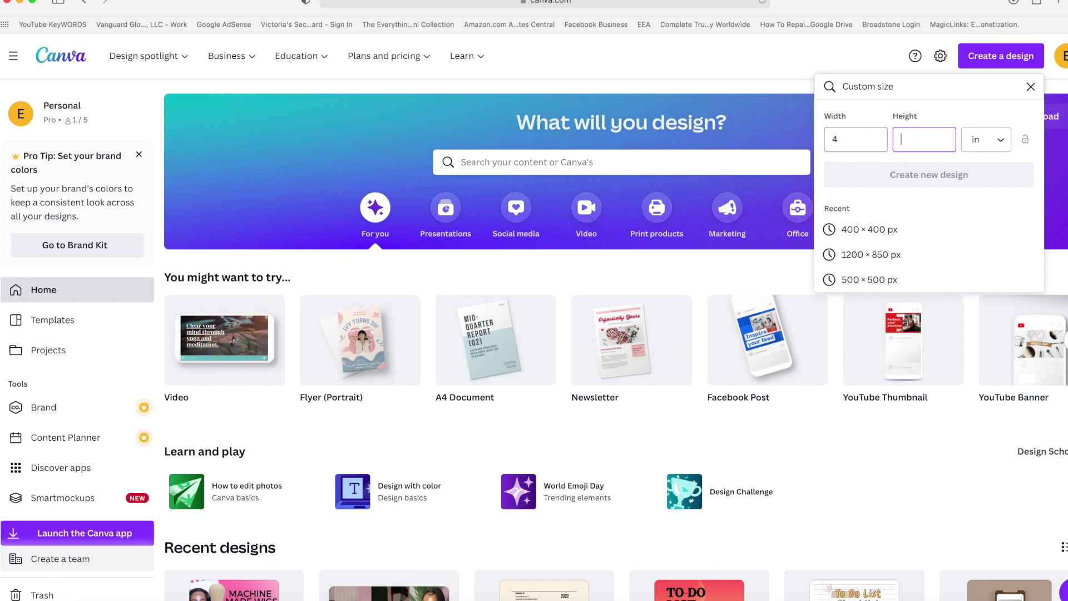
{"action": "type", "text": "1"}
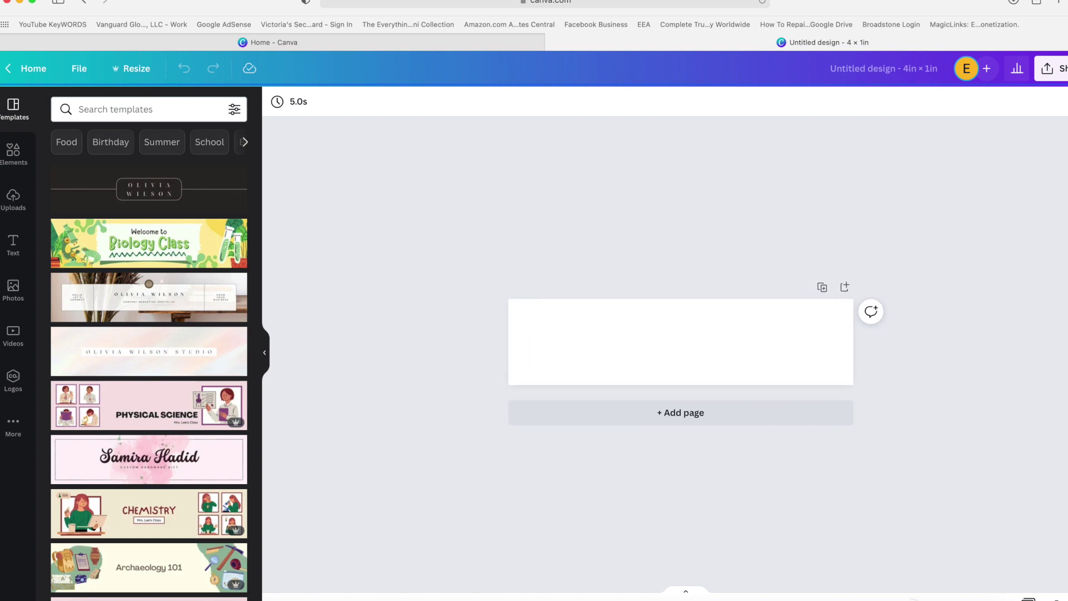
Step: Try the pink beauty product, handmade gift, Cooking Class and orange striped templates on the page
{"action": "left_click", "coordinate": [553, 365]}
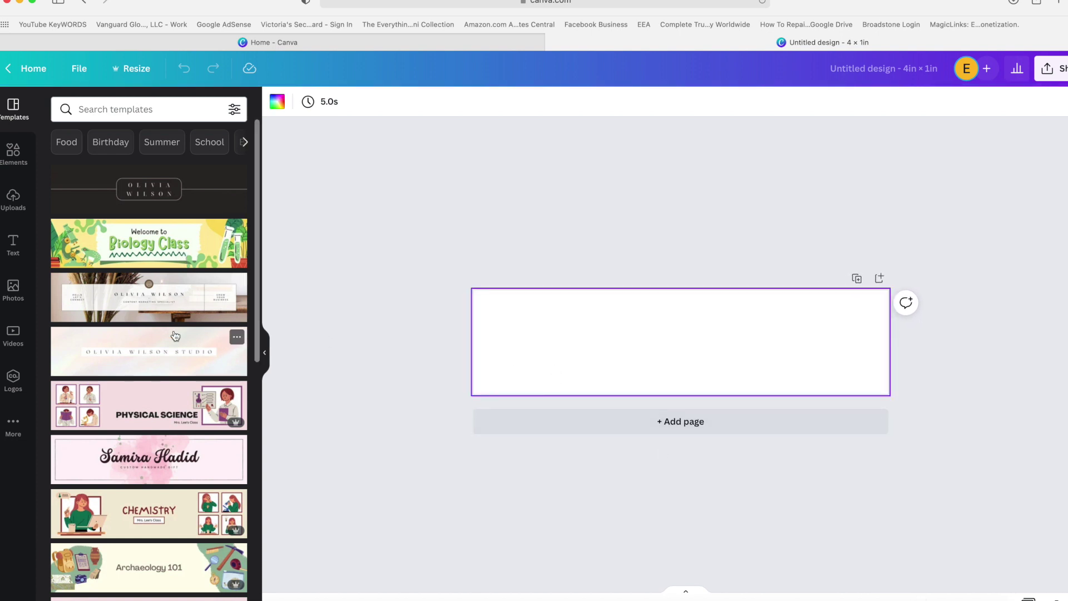
{"action": "left_click", "coordinate": [170, 470]}
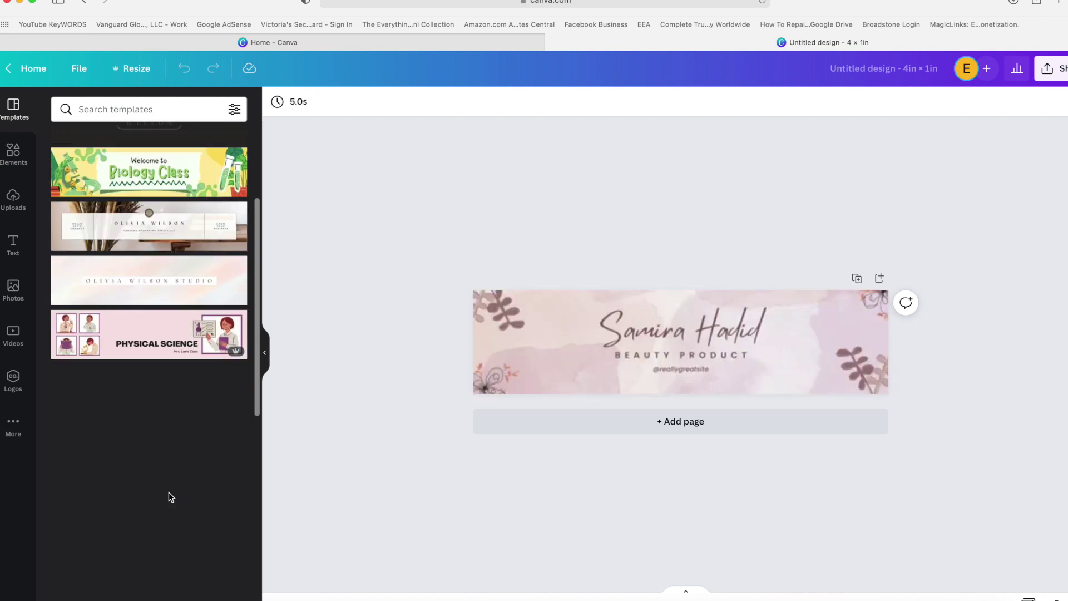
{"action": "left_click", "coordinate": [136, 402]}
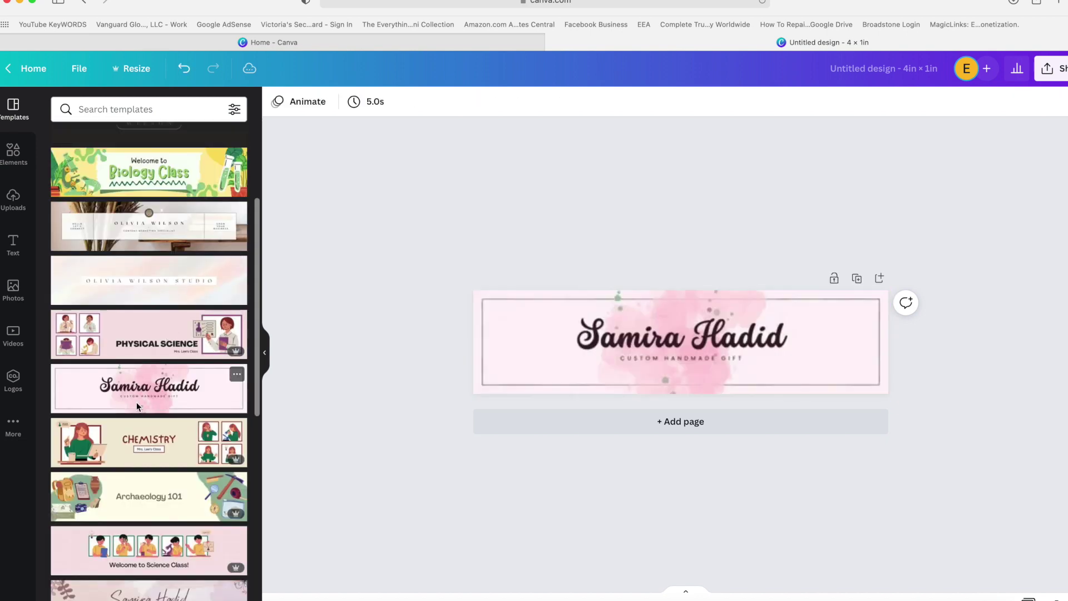
{"action": "scroll", "coordinate": [135, 402], "scroll_direction": "down", "scroll_amount": 10}
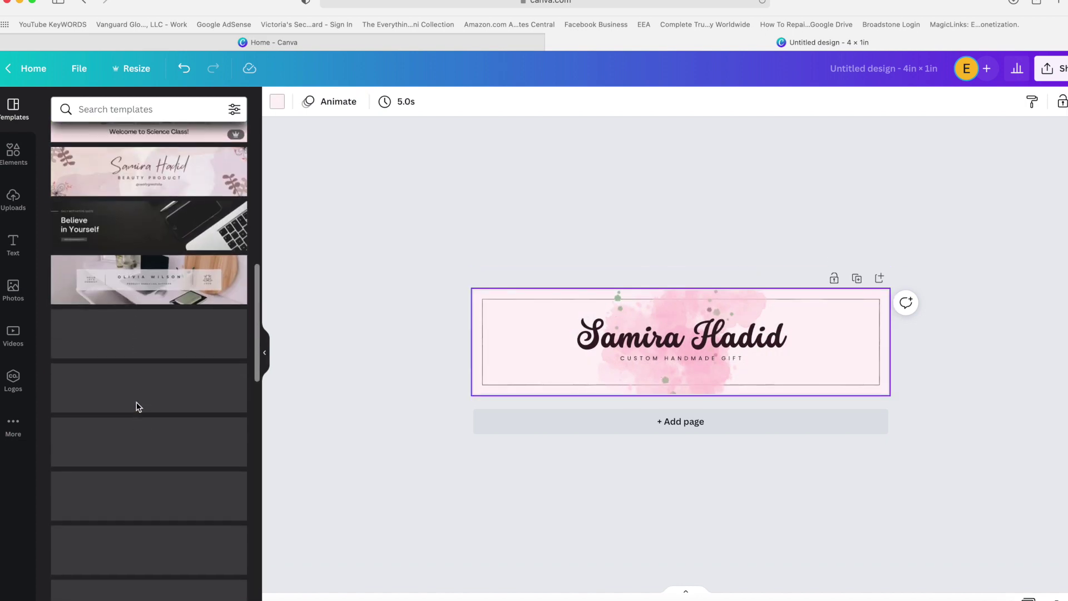
{"action": "left_click", "coordinate": [137, 406]}
{"action": "scroll", "coordinate": [138, 407], "scroll_direction": "down", "scroll_amount": 3}
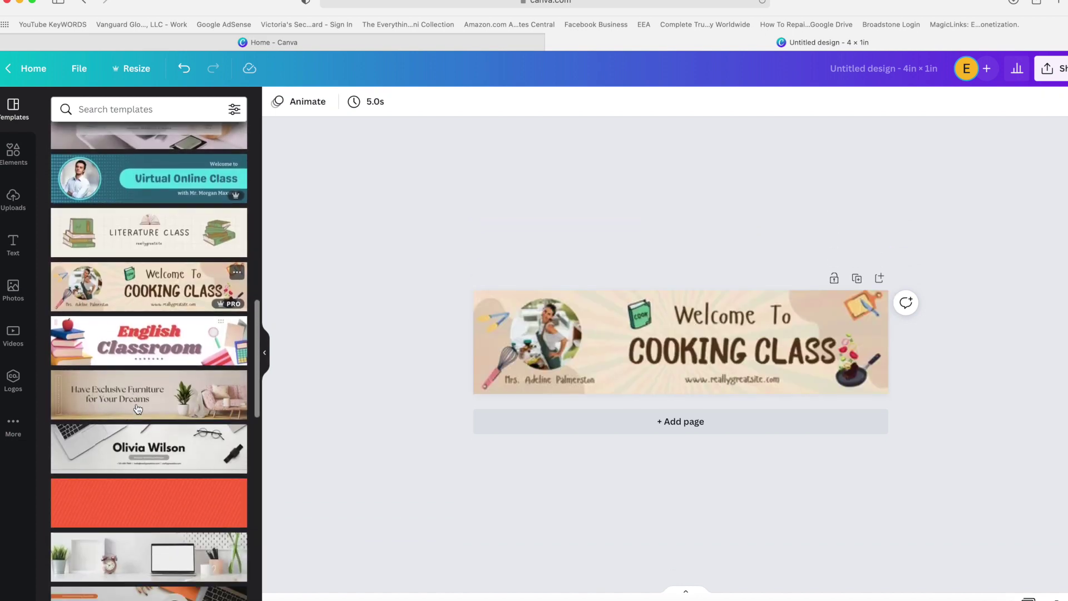
{"action": "scroll", "coordinate": [138, 409], "scroll_direction": "down", "scroll_amount": 3}
{"action": "left_click", "coordinate": [135, 416]}
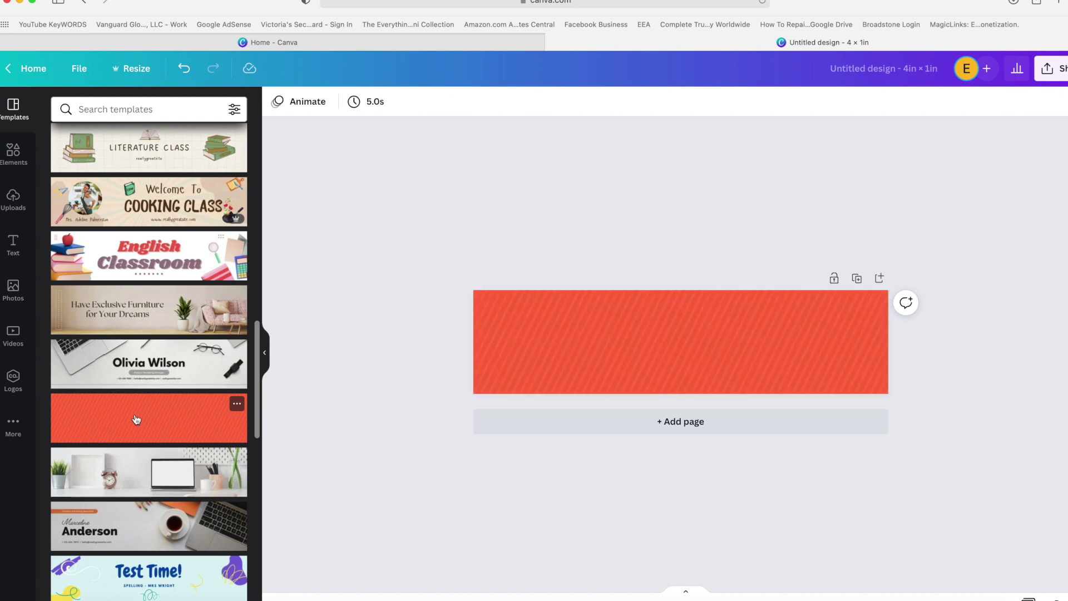
Step: Try the marketing manager, Chemical Science and torn-paper templates, ending on Welcome to Science Class
{"action": "scroll", "coordinate": [136, 418], "scroll_direction": "down", "scroll_amount": 8}
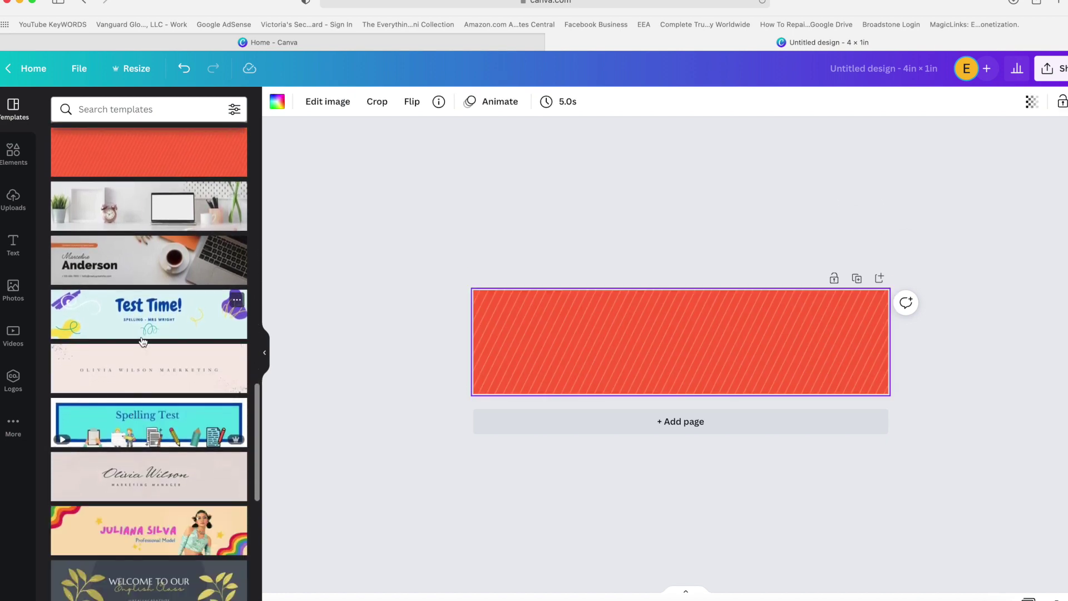
{"action": "left_click", "coordinate": [109, 479]}
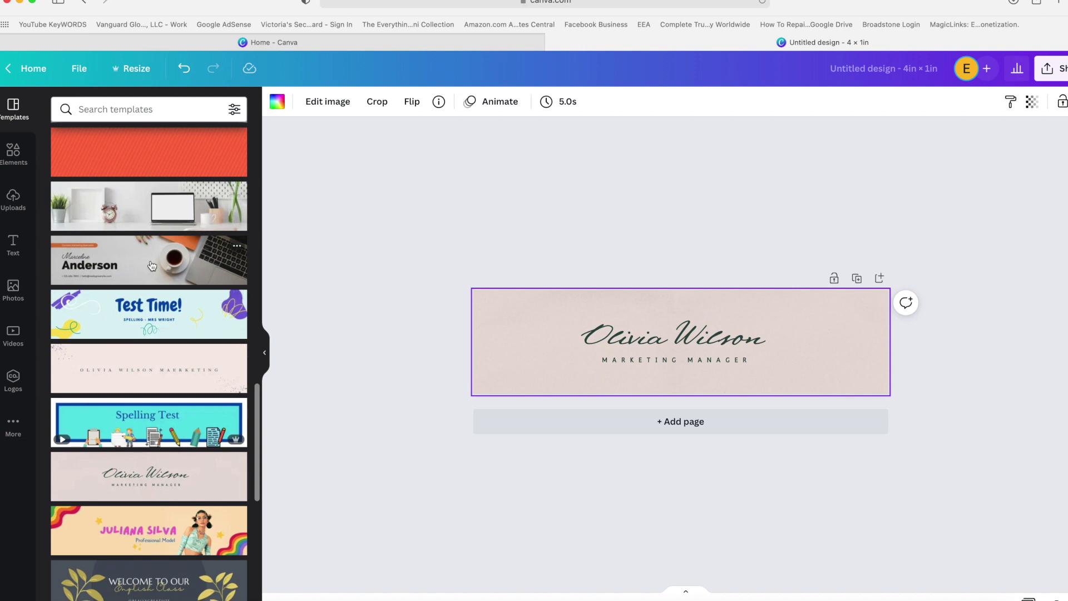
{"action": "scroll", "coordinate": [151, 266], "scroll_direction": "down", "scroll_amount": 10}
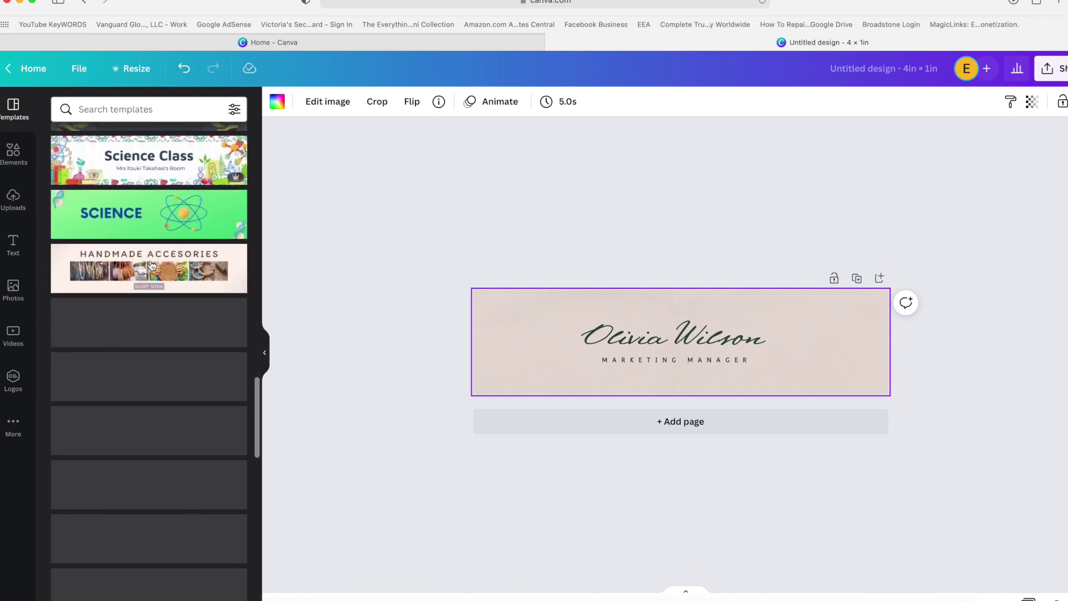
{"action": "scroll", "coordinate": [151, 266], "scroll_direction": "down", "scroll_amount": 1}
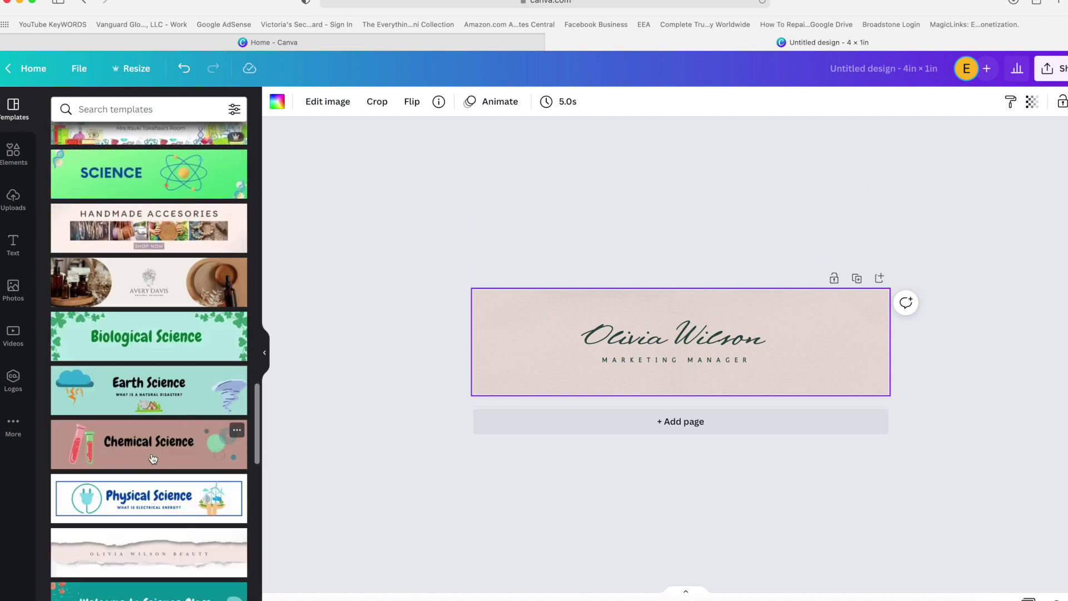
{"action": "left_click", "coordinate": [152, 458]}
{"action": "left_click", "coordinate": [155, 554]}
{"action": "scroll", "coordinate": [156, 555], "scroll_direction": "down", "scroll_amount": 4}
{"action": "scroll", "coordinate": [156, 556], "scroll_direction": "down", "scroll_amount": 2}
{"action": "left_click", "coordinate": [149, 325]}
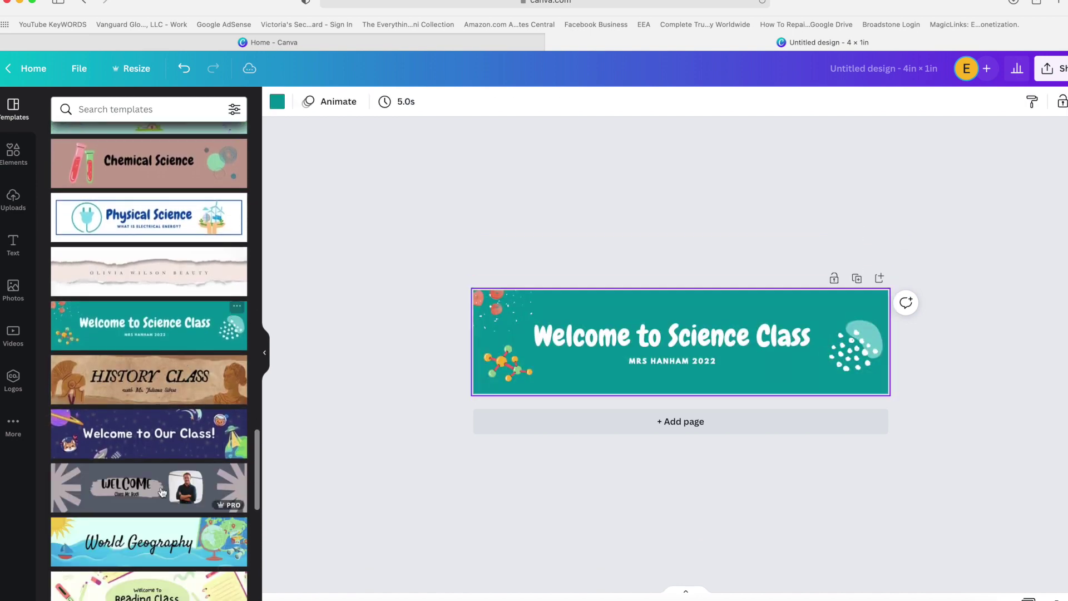
{"action": "left_click", "coordinate": [150, 557]}
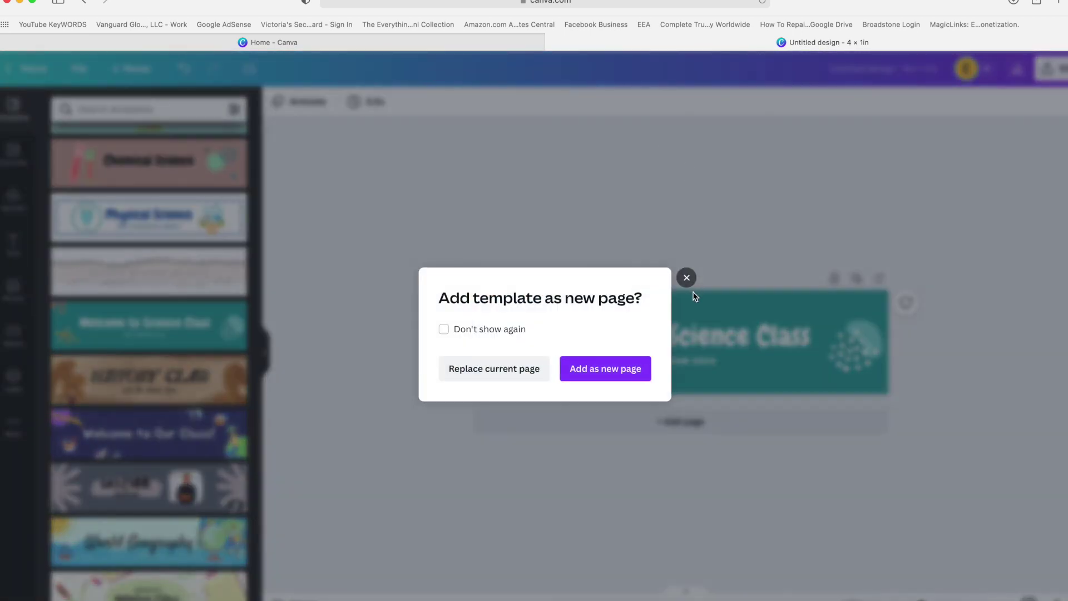
{"action": "left_click", "coordinate": [687, 277]}
{"action": "scroll", "coordinate": [225, 444], "scroll_direction": "down", "scroll_amount": 10}
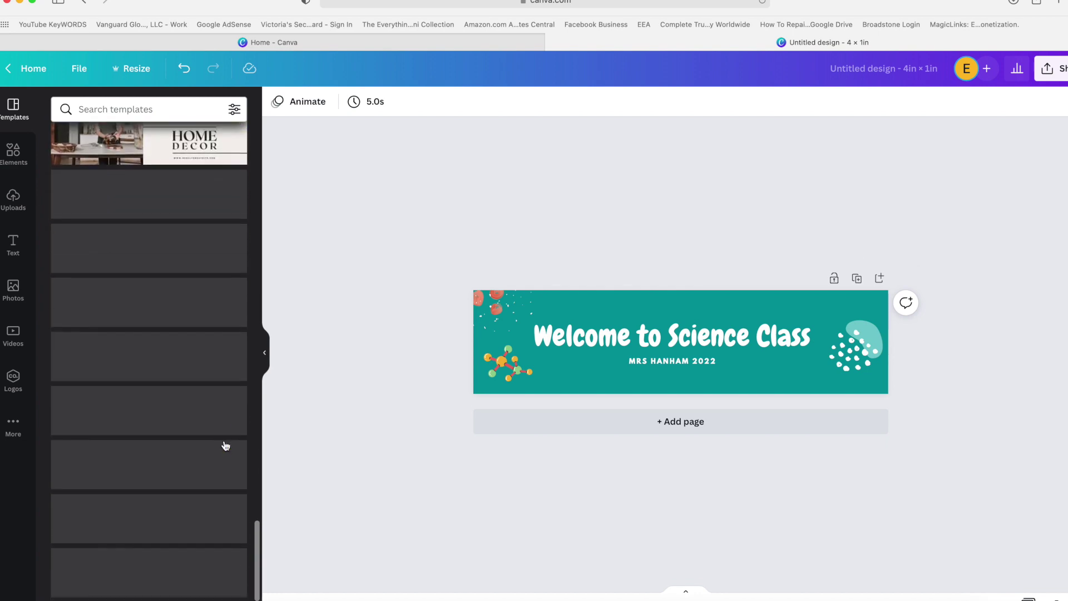
{"action": "left_click", "coordinate": [143, 198]}
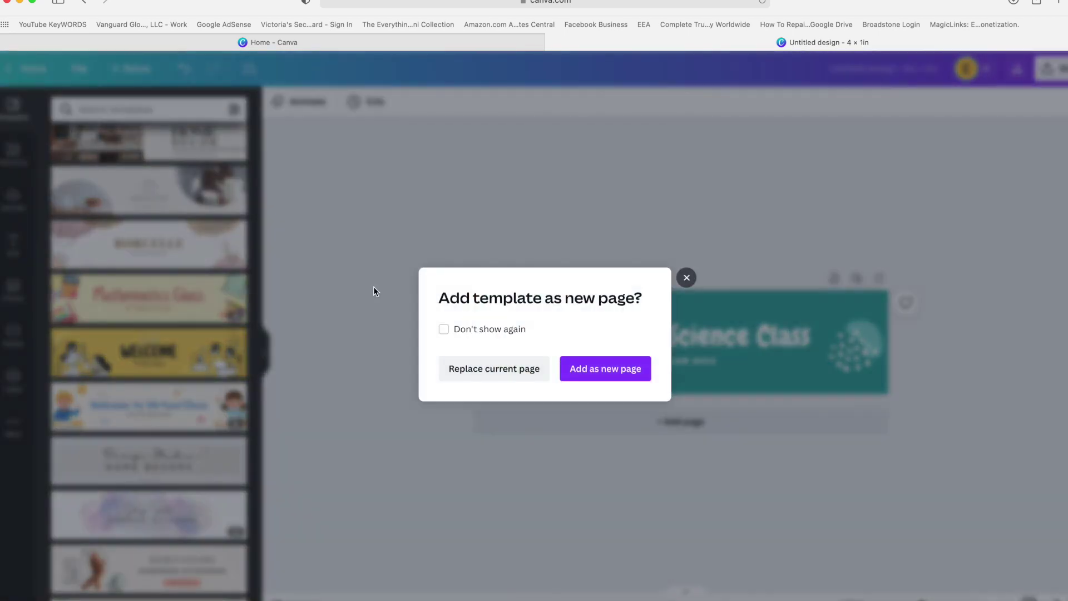
{"action": "left_click", "coordinate": [609, 372]}
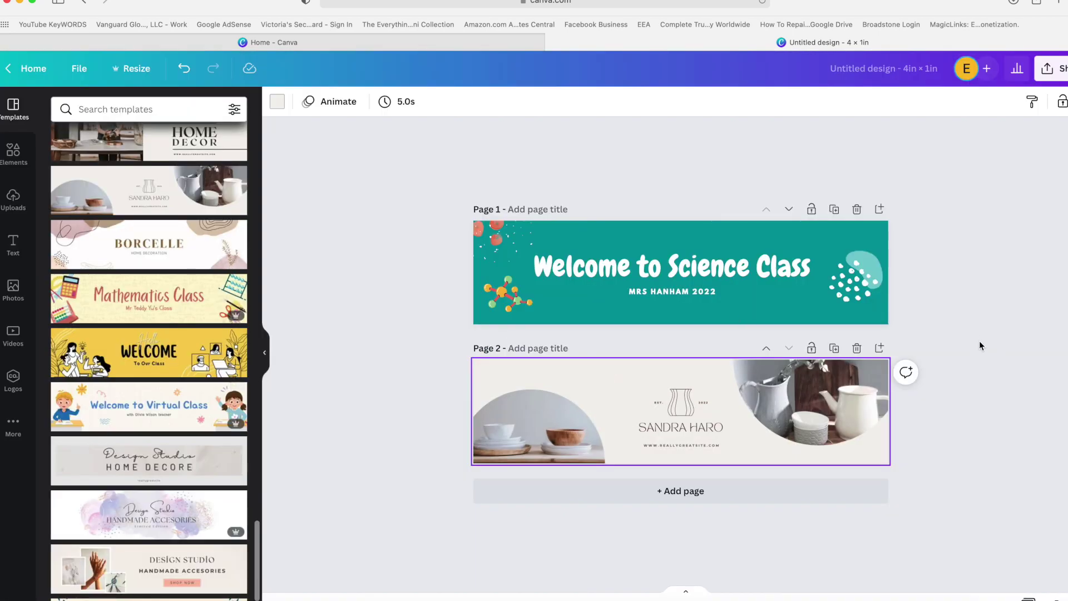
{"action": "left_click", "coordinate": [857, 348]}
{"action": "scroll", "coordinate": [94, 494], "scroll_direction": "down", "scroll_amount": 5}
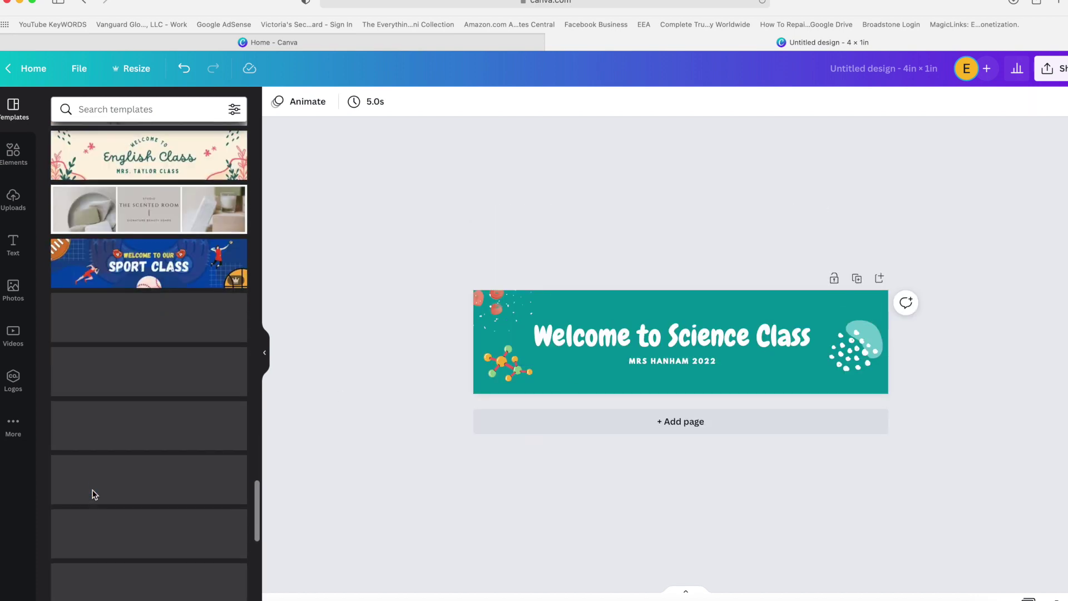
{"action": "left_click", "coordinate": [164, 181]}
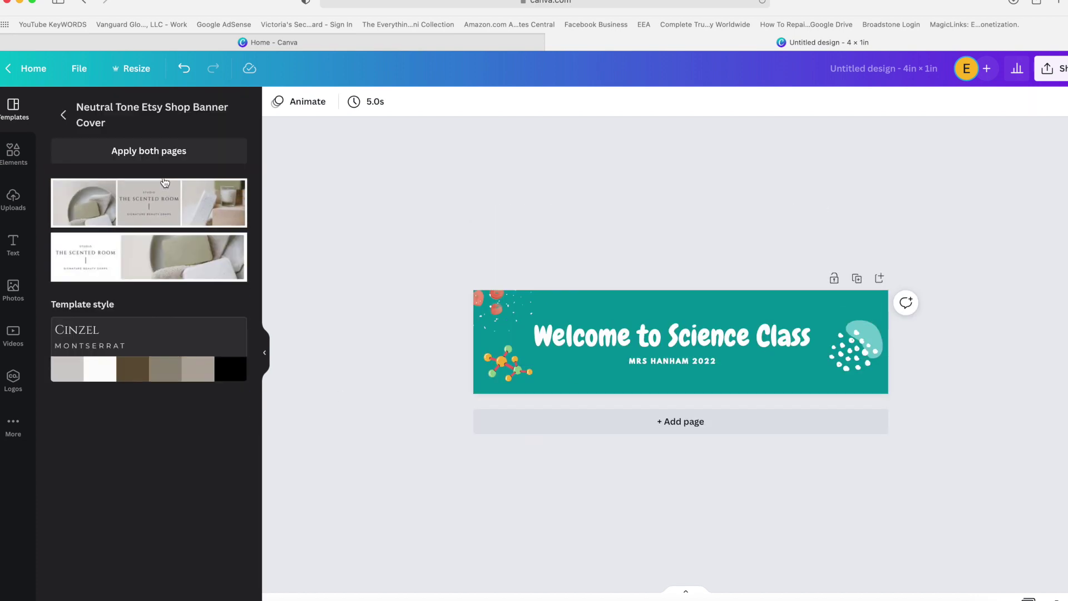
{"action": "left_click", "coordinate": [63, 115]}
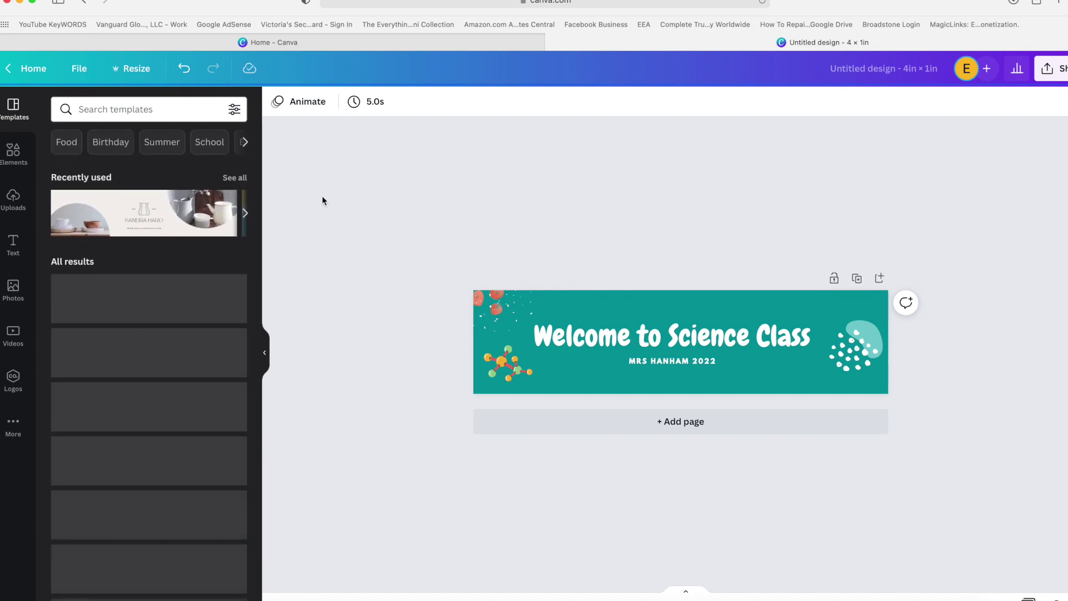
{"action": "left_click", "coordinate": [177, 349]}
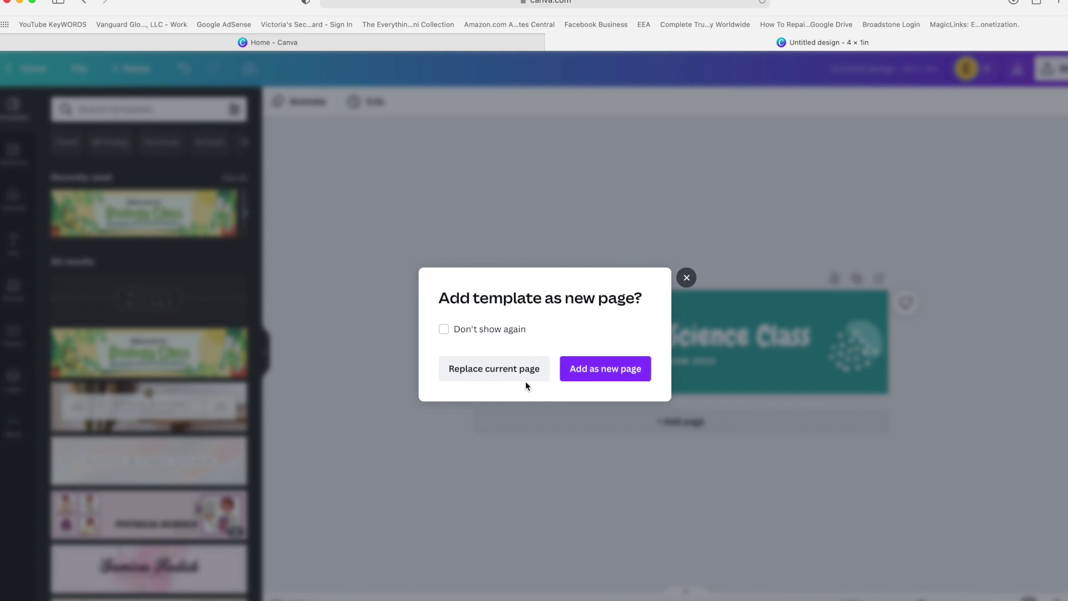
{"action": "left_click", "coordinate": [687, 276]}
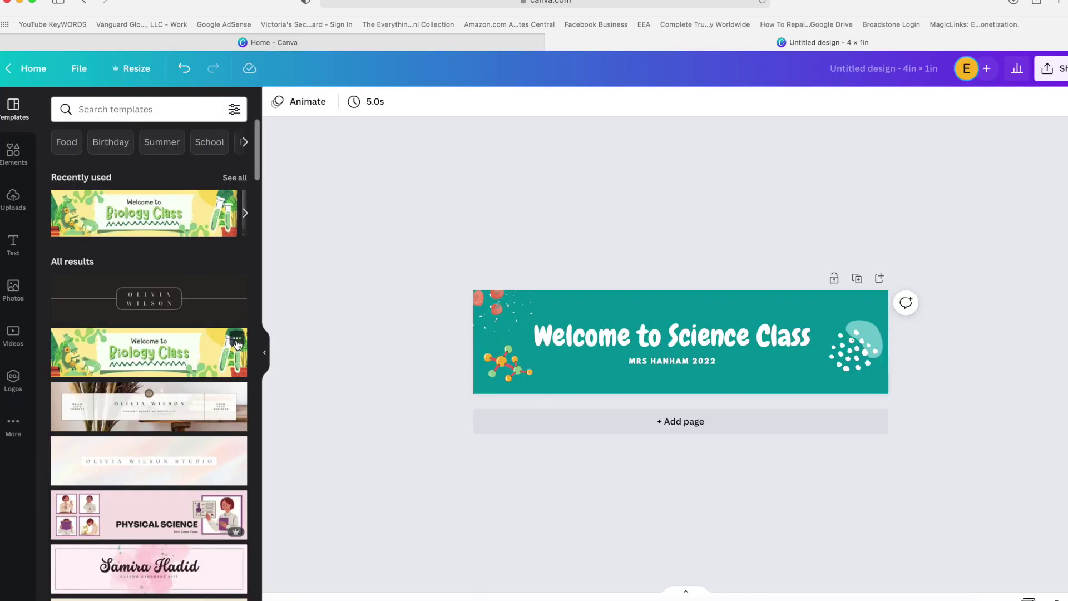
{"action": "left_click", "coordinate": [237, 342]}
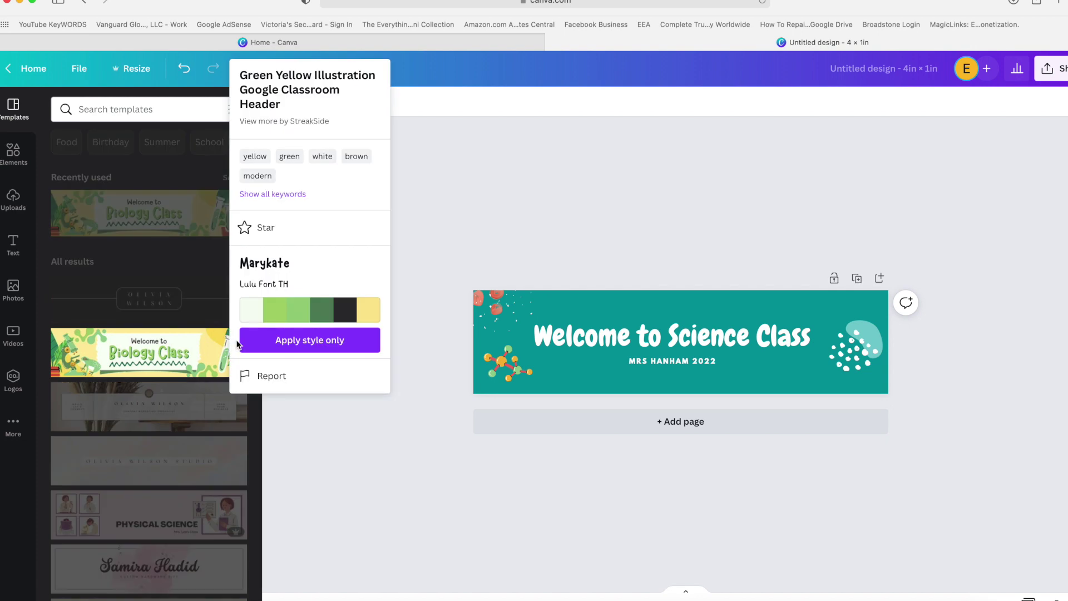
Step: Apply only the Biology Class template's style to the Science Class banner
{"action": "left_click", "coordinate": [315, 350]}
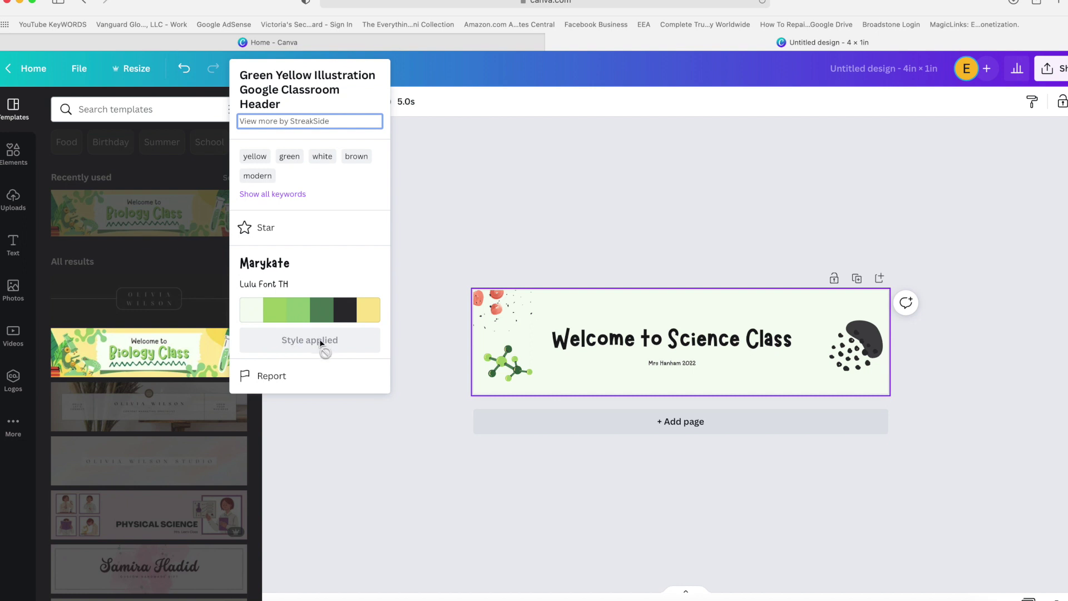
{"action": "left_click", "coordinate": [481, 218]}
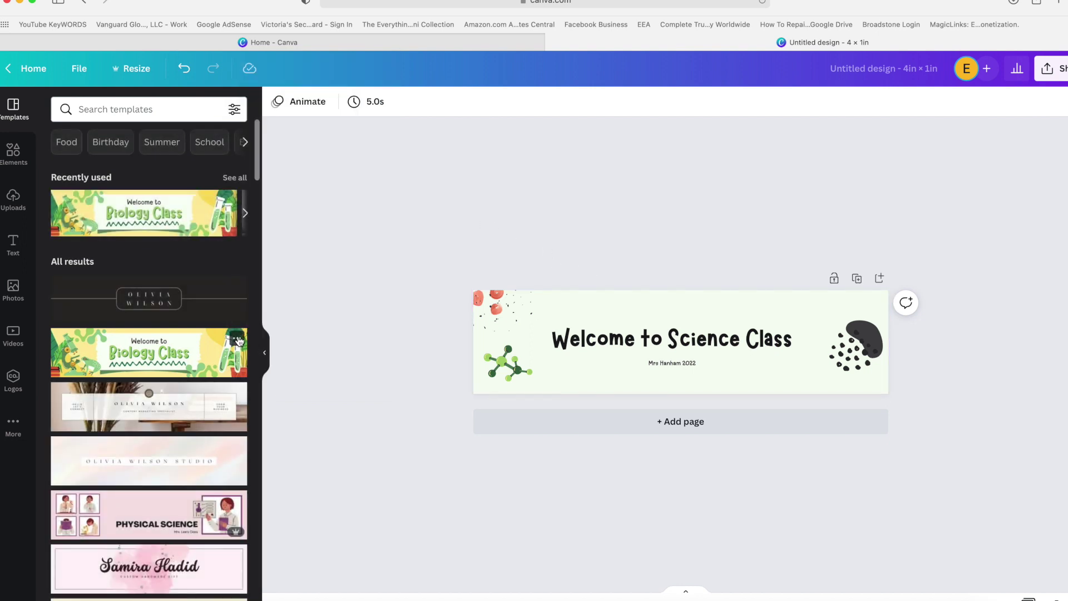
{"action": "left_click", "coordinate": [237, 340]}
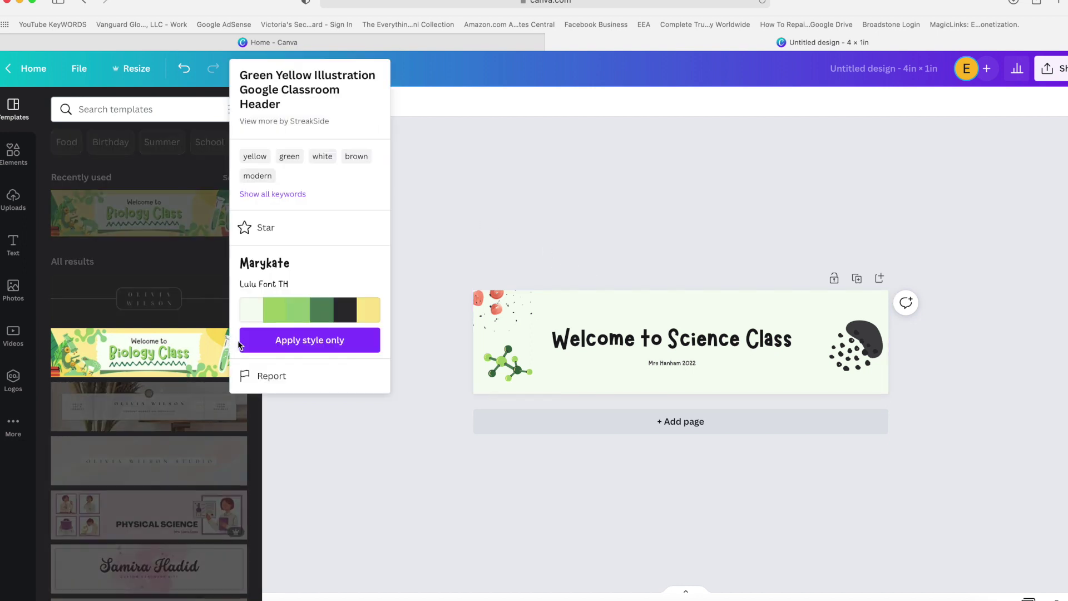
{"action": "left_click", "coordinate": [319, 352]}
Step: Shuffle colours until the background is yellow, then add a blank page and delete the Science Class page
{"action": "left_click", "coordinate": [290, 316]}
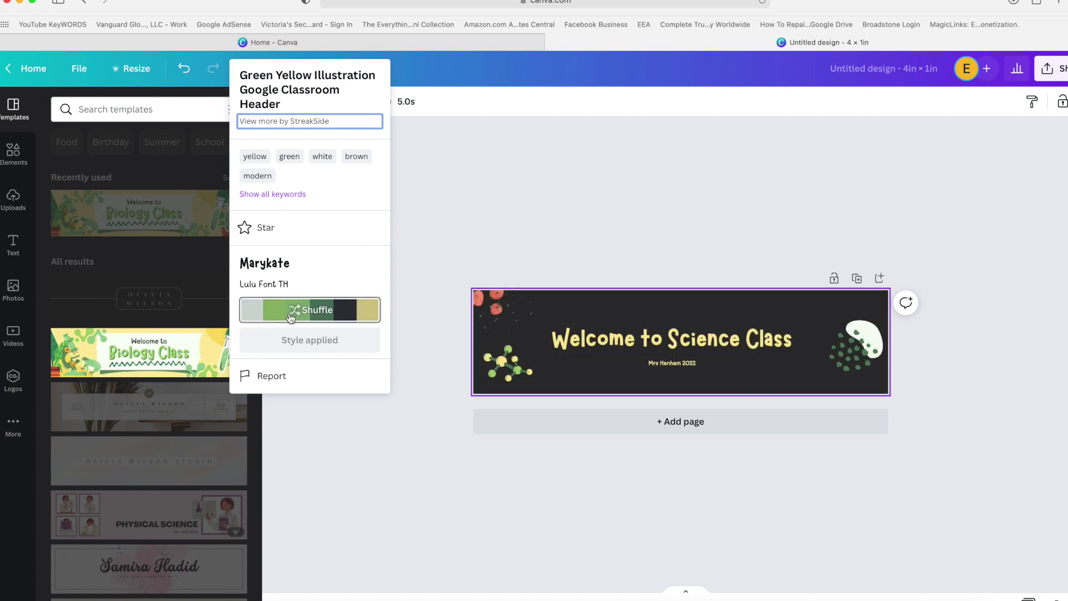
{"action": "left_click", "coordinate": [314, 314]}
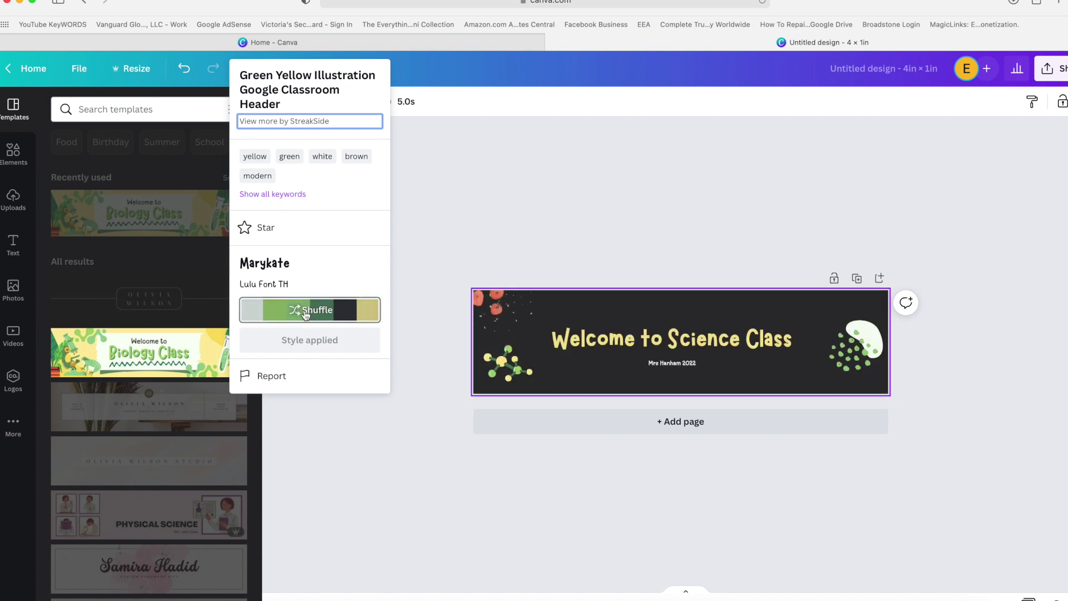
{"action": "left_click", "coordinate": [306, 314]}
{"action": "left_click", "coordinate": [305, 315]}
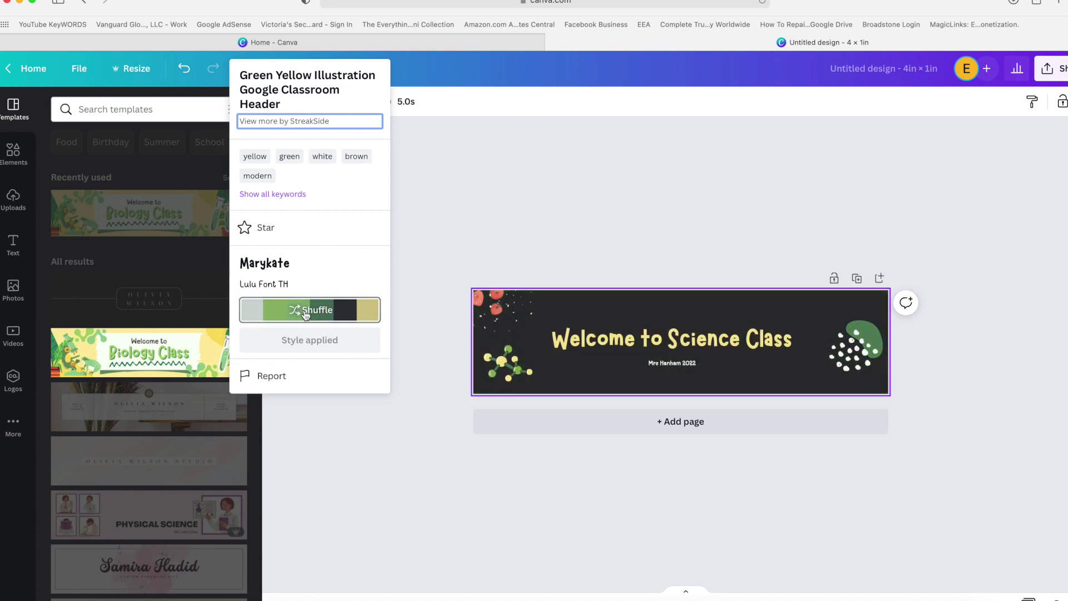
{"action": "left_click", "coordinate": [305, 314]}
{"action": "left_click", "coordinate": [470, 189]}
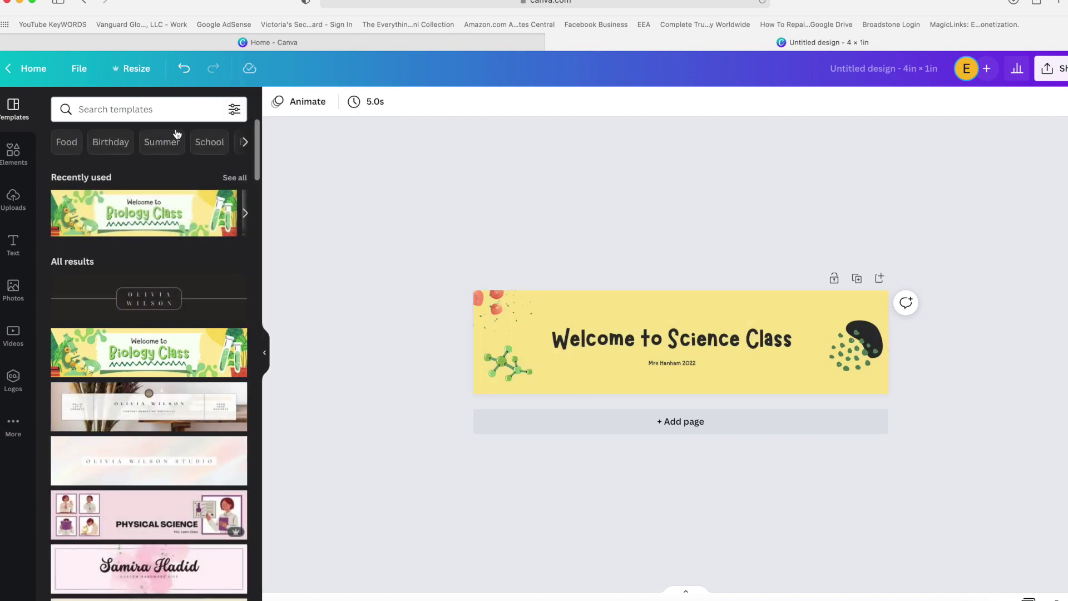
{"action": "left_click", "coordinate": [710, 422]}
{"action": "left_click", "coordinate": [858, 209]}
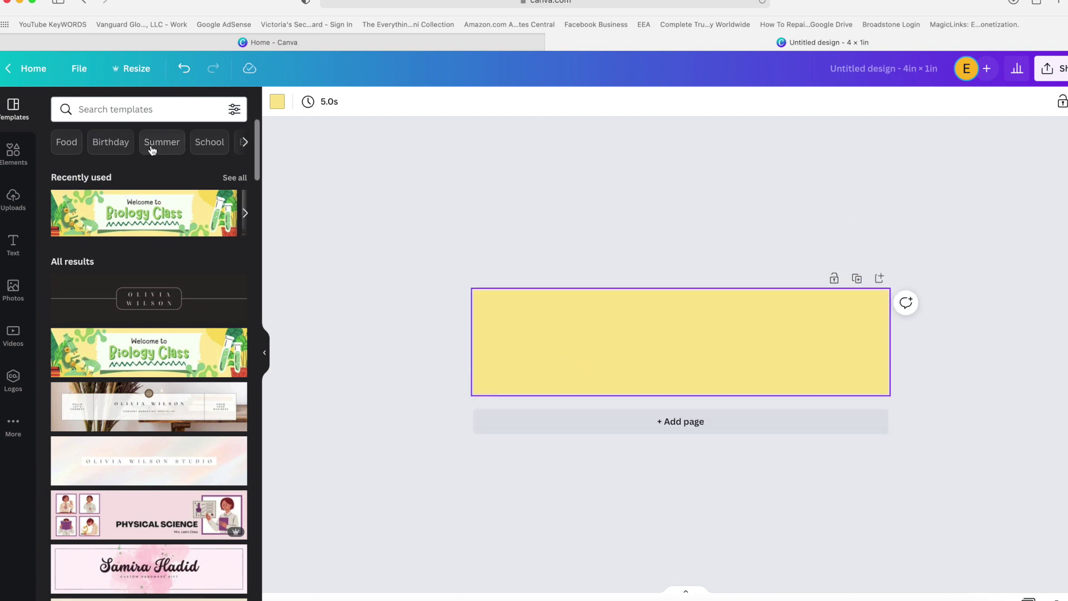
Step: Turn the page background pink and centre an enlarged horizontal Everything EBONI logo across it
{"action": "left_click", "coordinate": [277, 99]}
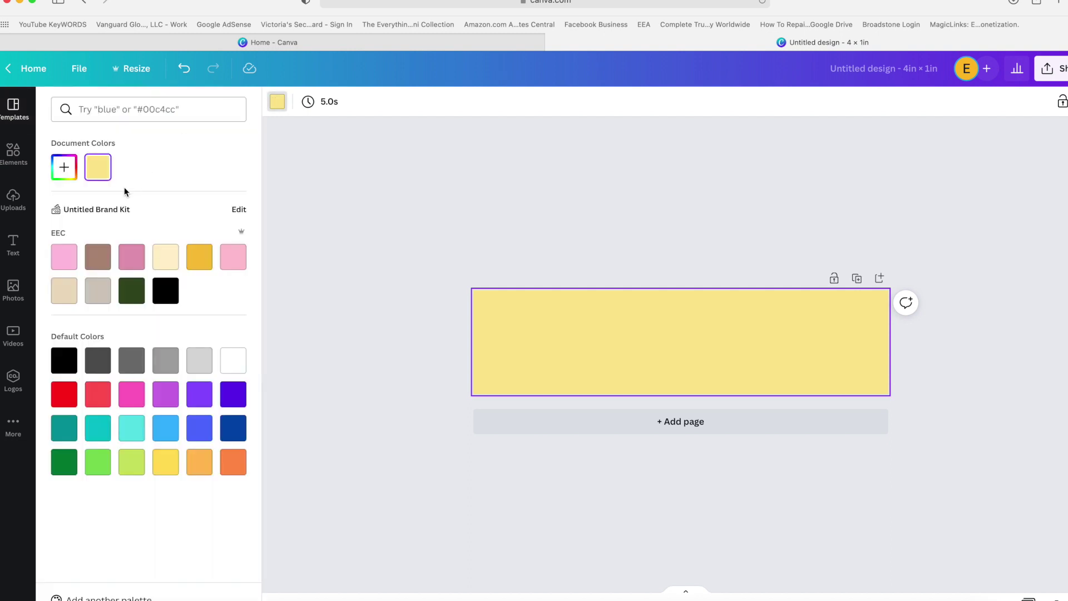
{"action": "left_click", "coordinate": [64, 264]}
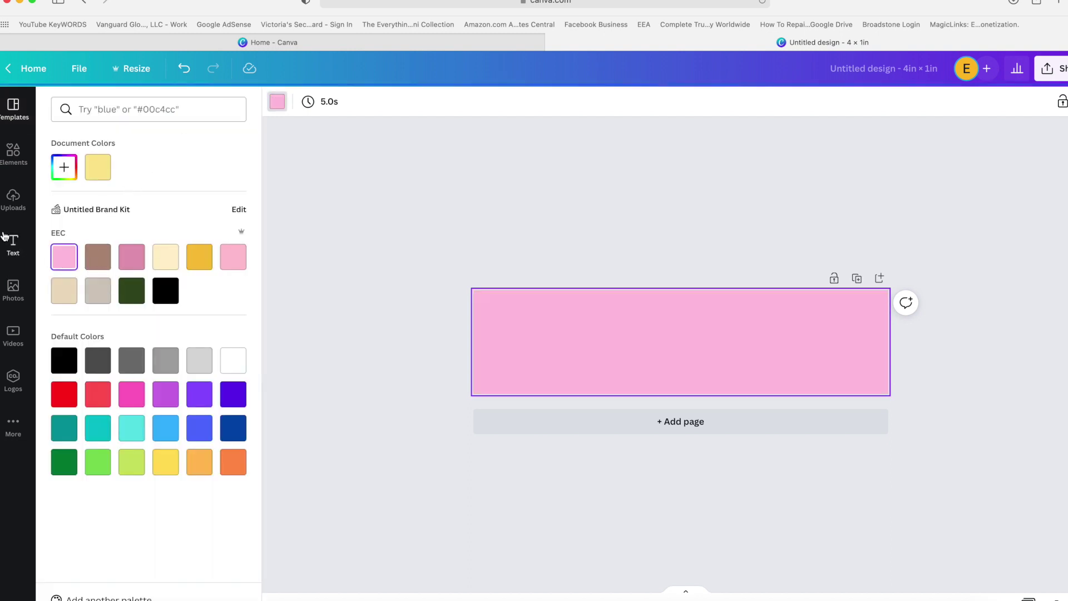
{"action": "left_click", "coordinate": [12, 198]}
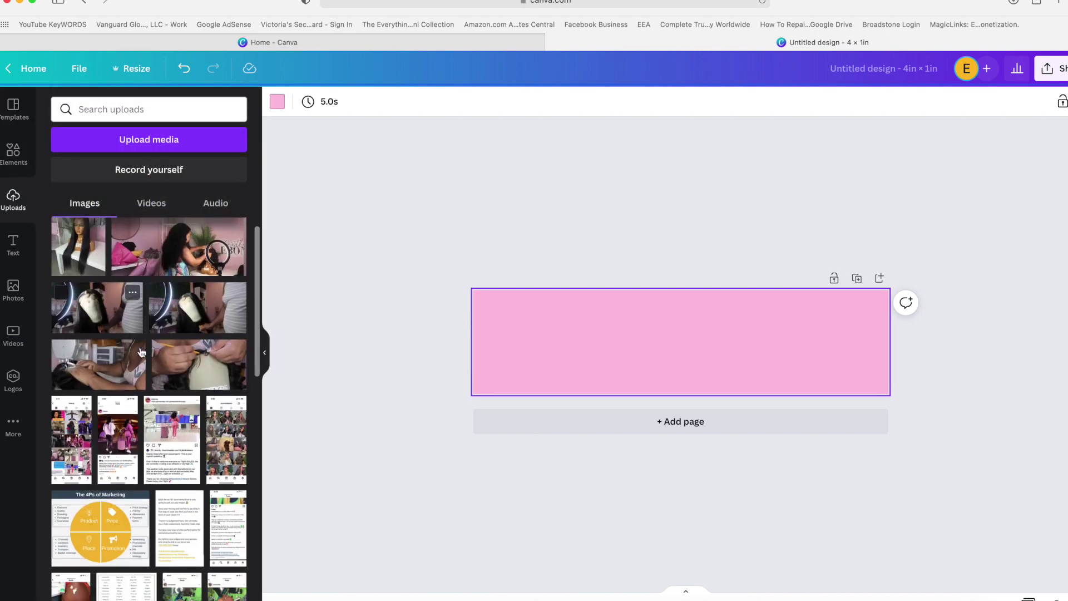
{"action": "scroll", "coordinate": [141, 351], "scroll_direction": "down", "scroll_amount": 15}
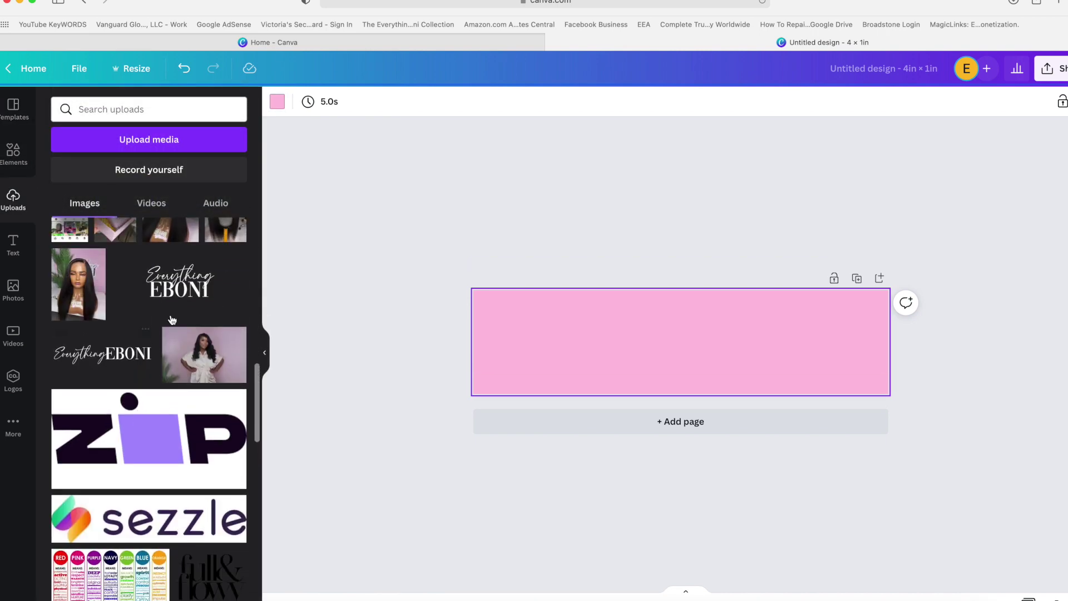
{"action": "left_click", "coordinate": [124, 366]}
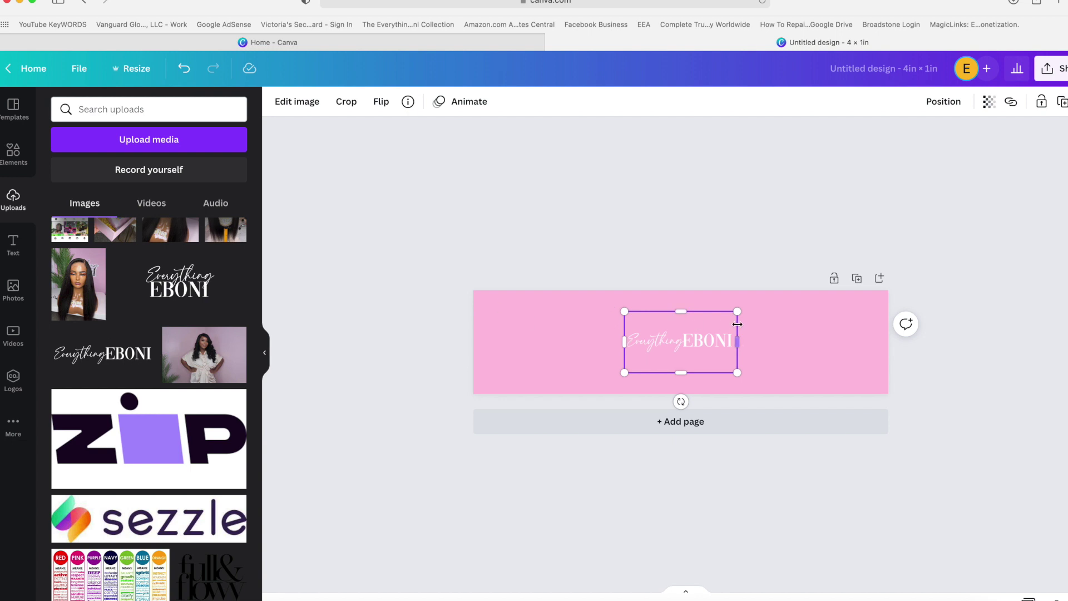
{"action": "left_click_drag", "start_coordinate": [736, 315], "coordinate": [944, 291]}
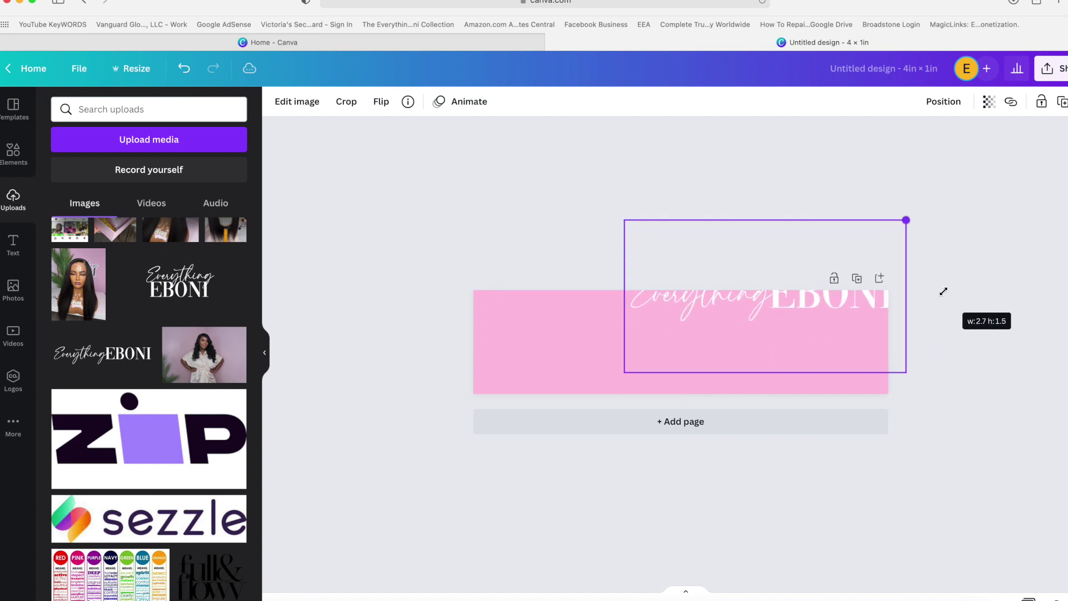
{"action": "left_click_drag", "start_coordinate": [827, 309], "coordinate": [744, 346]}
{"action": "left_click", "coordinate": [702, 237]}
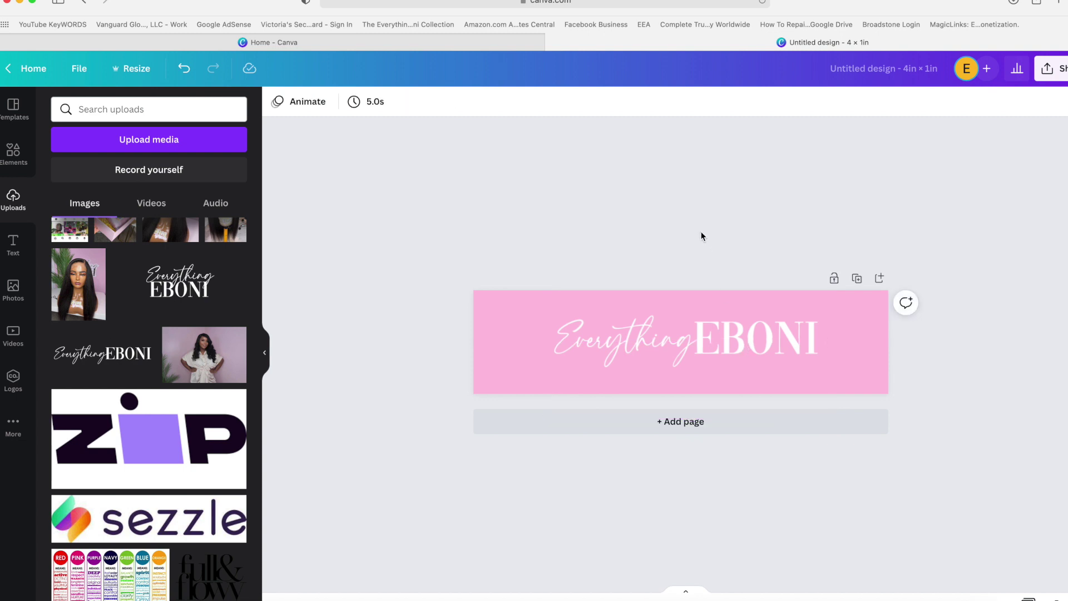
Step: Add a second pink page and place an enlarged stacked Everything EBONI logo at its left side
{"action": "left_click", "coordinate": [879, 279]}
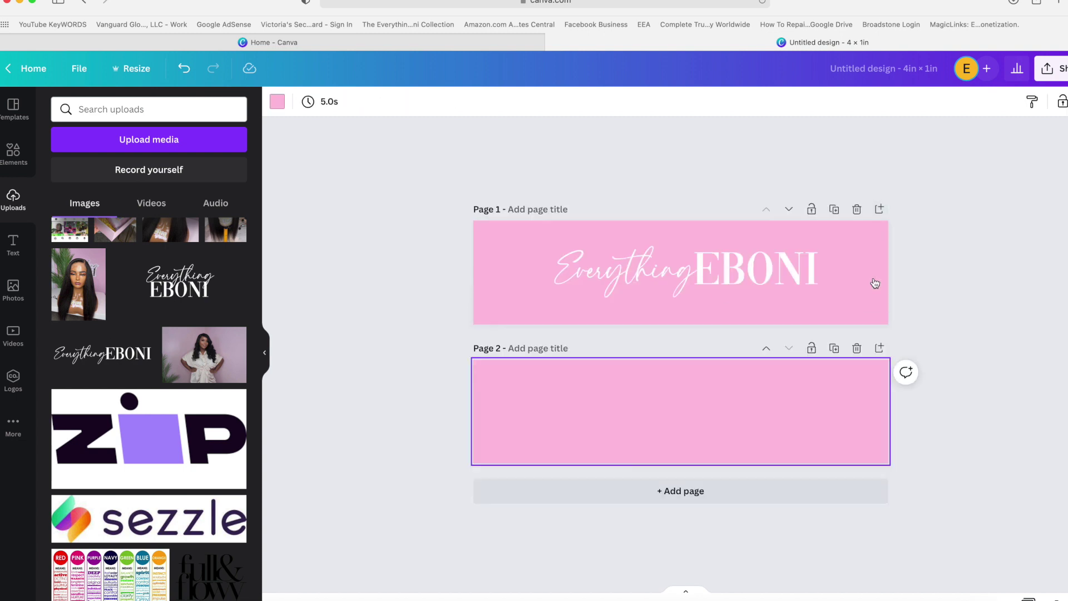
{"action": "left_click", "coordinate": [179, 281]}
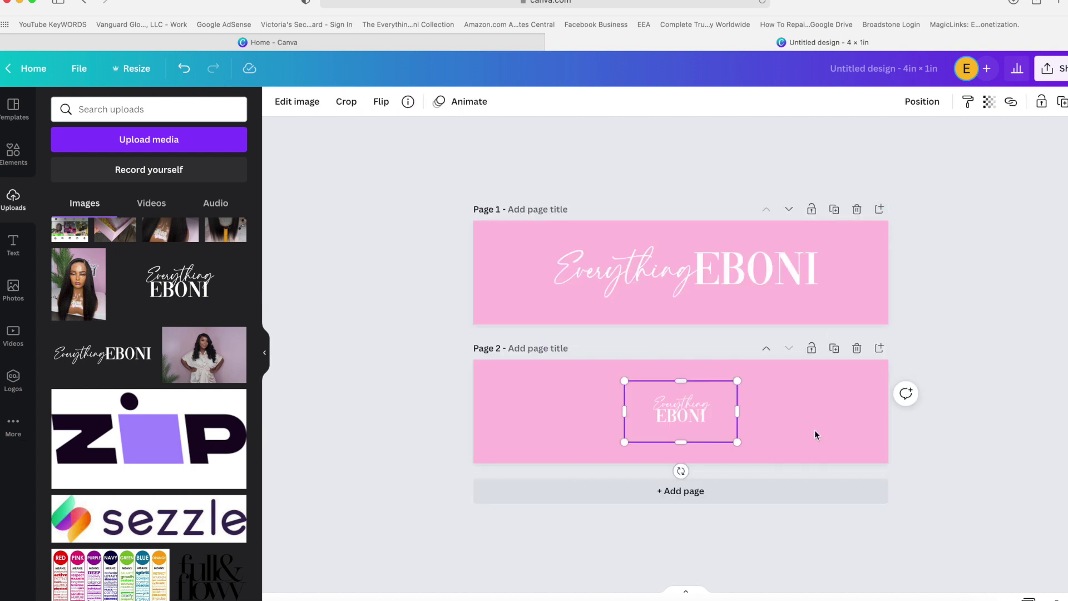
{"action": "left_click_drag", "start_coordinate": [674, 417], "coordinate": [528, 407]}
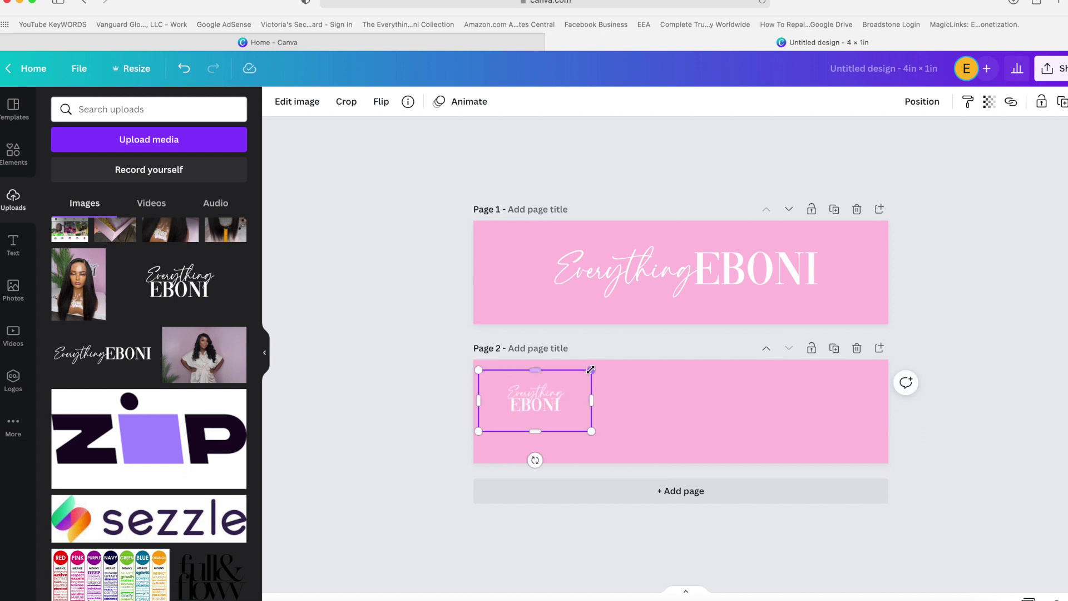
{"action": "left_click_drag", "start_coordinate": [591, 369], "coordinate": [666, 338]}
{"action": "left_click_drag", "start_coordinate": [615, 382], "coordinate": [806, 389]}
Step: Space the three stacked logo copies evenly across Page 2, then duplicate it as Page 3
{"action": "left_click_drag", "start_coordinate": [702, 404], "coordinate": [694, 407]}
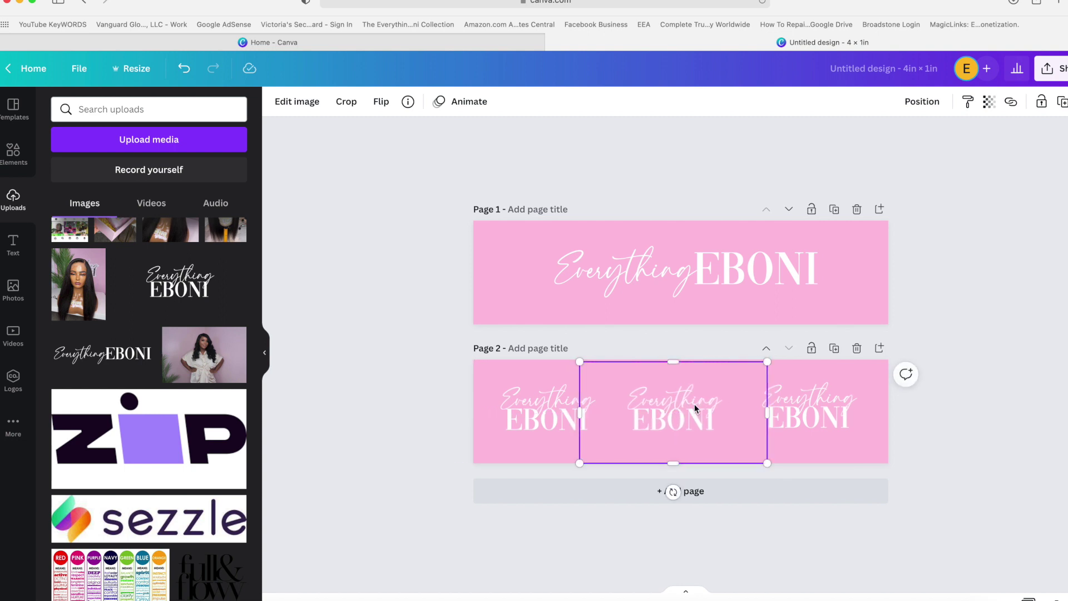
{"action": "left_click", "coordinate": [907, 383]}
{"action": "left_click", "coordinate": [939, 328]}
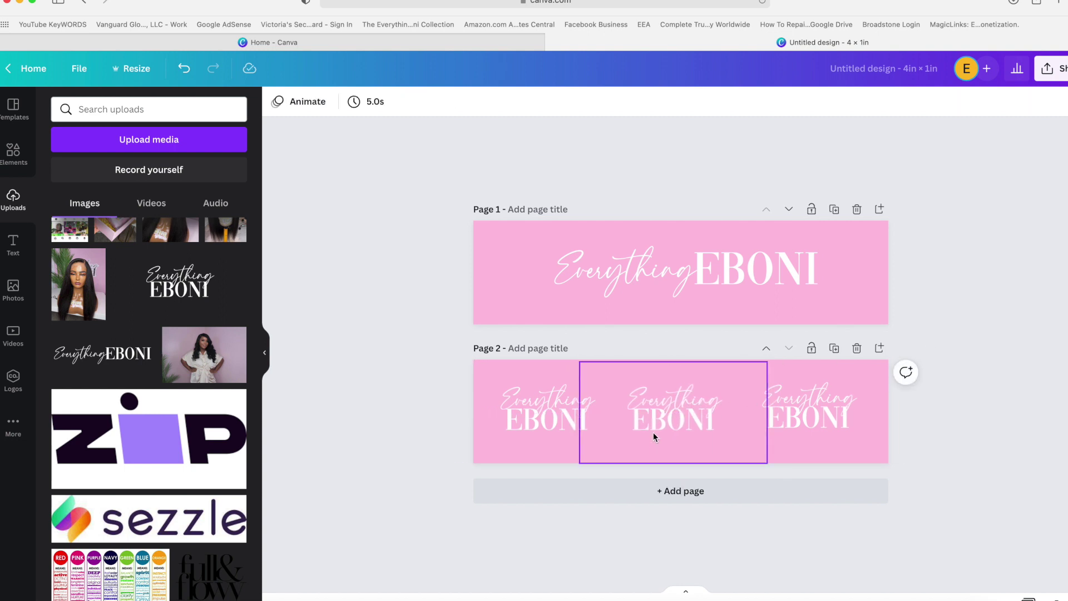
{"action": "left_click_drag", "start_coordinate": [653, 432], "coordinate": [659, 430]}
{"action": "left_click", "coordinate": [964, 469]}
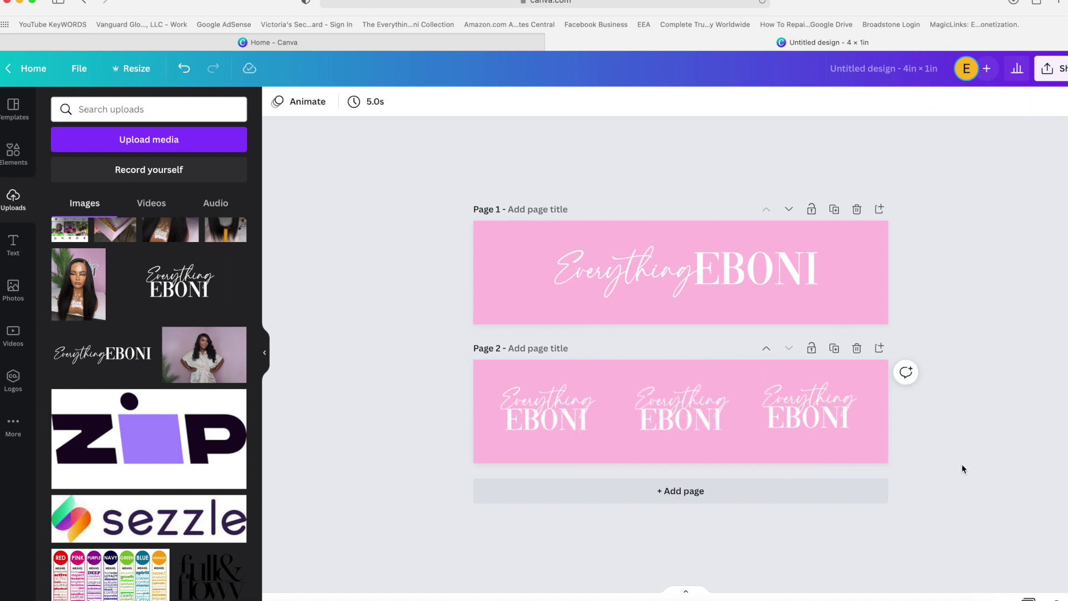
{"action": "left_click", "coordinate": [582, 288]}
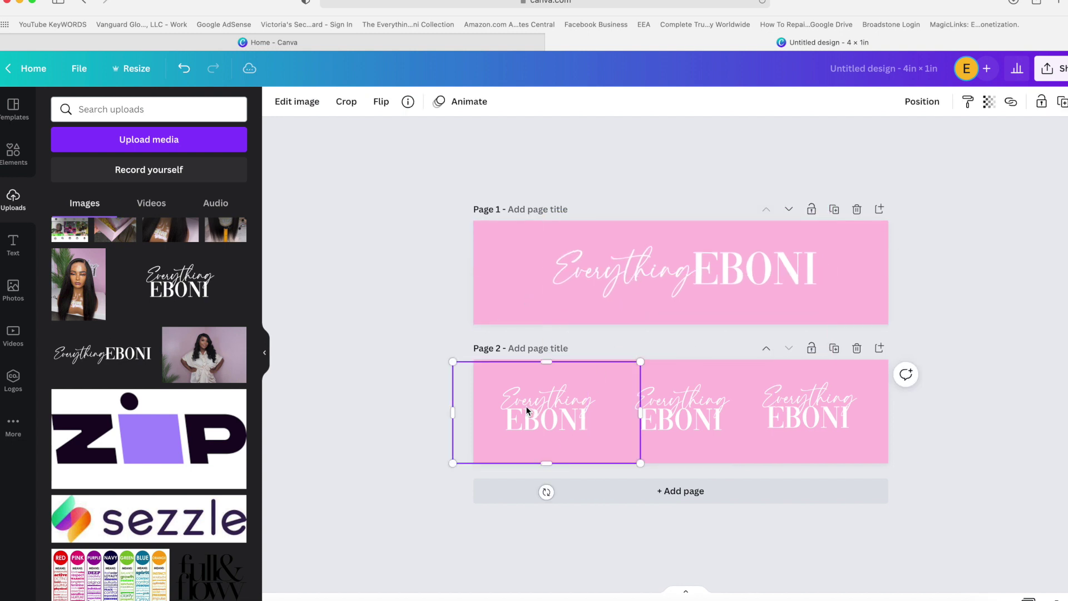
{"action": "mouse_move", "coordinate": [526, 406]}
{"action": "left_mouse_down"}
{"action": "mouse_move", "coordinate": [512, 408]}
{"action": "mouse_move", "coordinate": [534, 410]}
{"action": "left_mouse_up"}
{"action": "left_click_drag", "start_coordinate": [668, 407], "coordinate": [667, 406]}
{"action": "left_click_drag", "start_coordinate": [769, 396], "coordinate": [767, 409]}
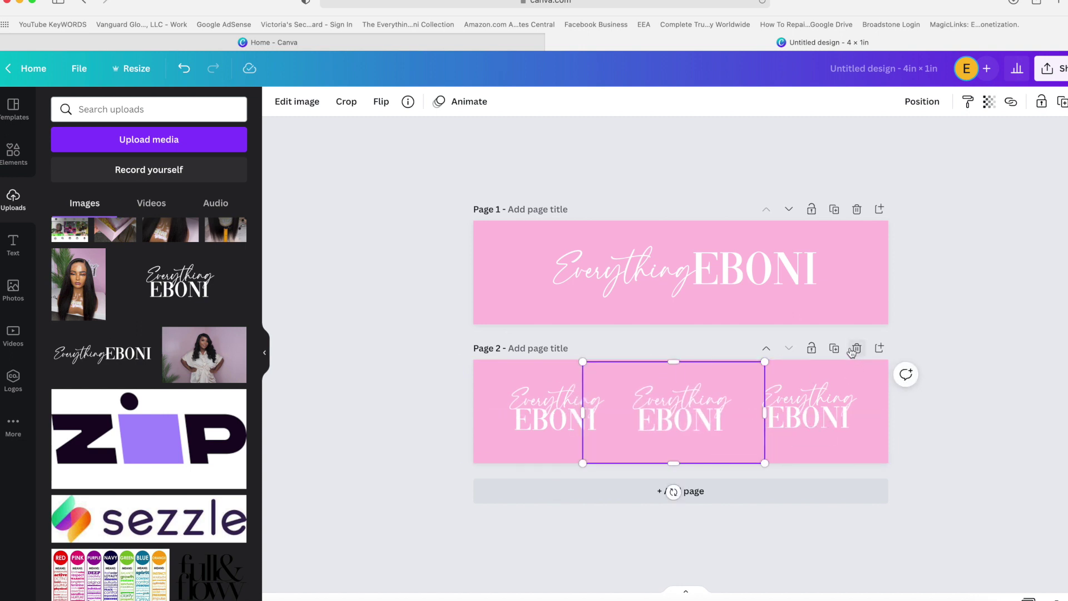
{"action": "left_click", "coordinate": [835, 349]}
{"action": "scroll", "coordinate": [161, 361], "scroll_direction": "down", "scroll_amount": 10}
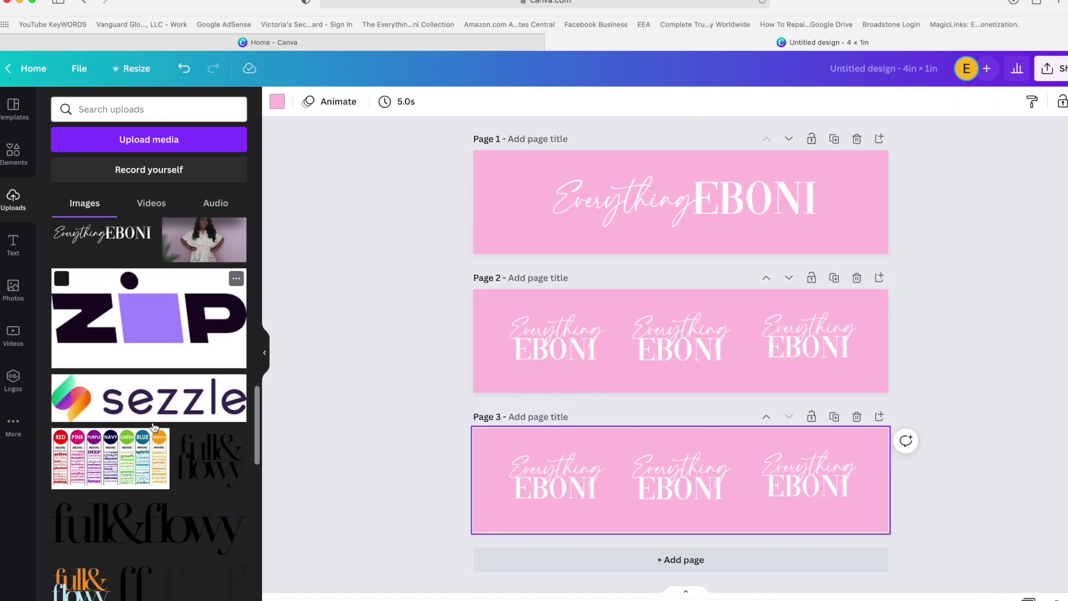
{"action": "scroll", "coordinate": [155, 427], "scroll_direction": "down", "scroll_amount": 15}
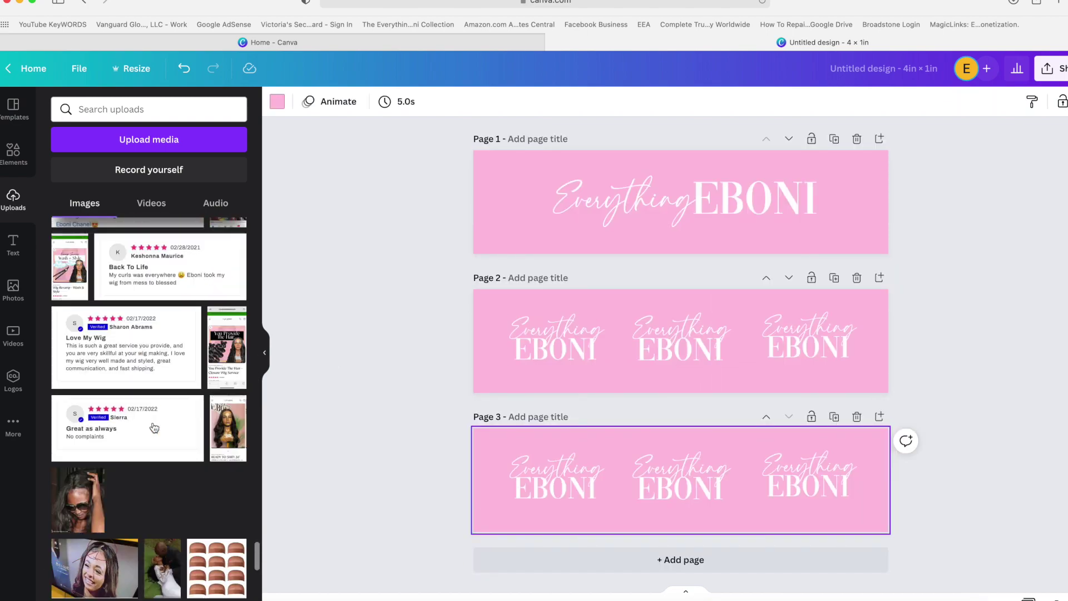
{"action": "scroll", "coordinate": [154, 427], "scroll_direction": "down", "scroll_amount": 15}
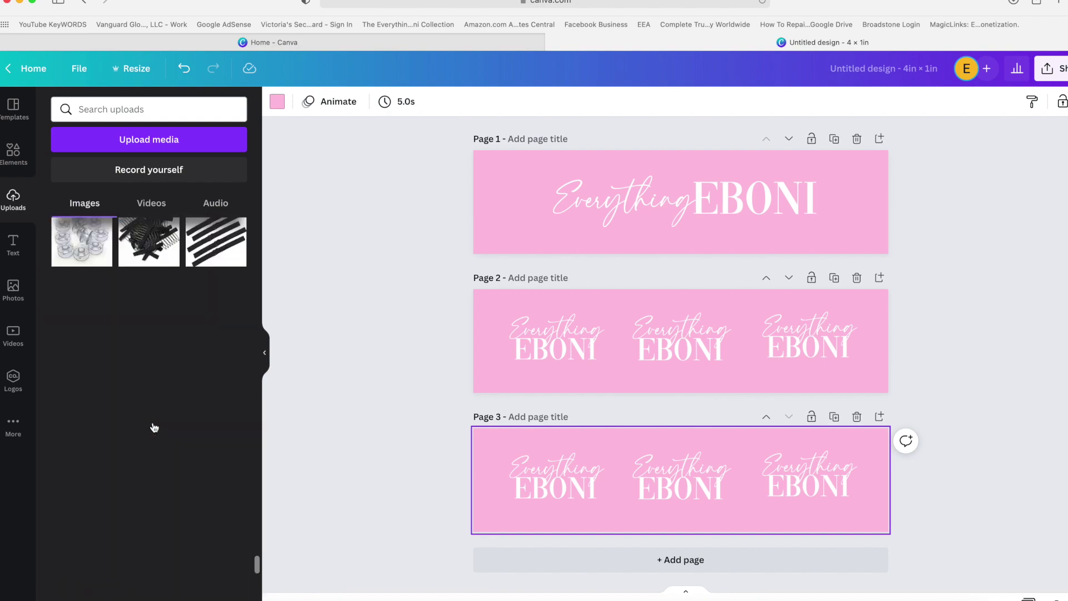
{"action": "scroll", "coordinate": [153, 422], "scroll_direction": "down", "scroll_amount": 15}
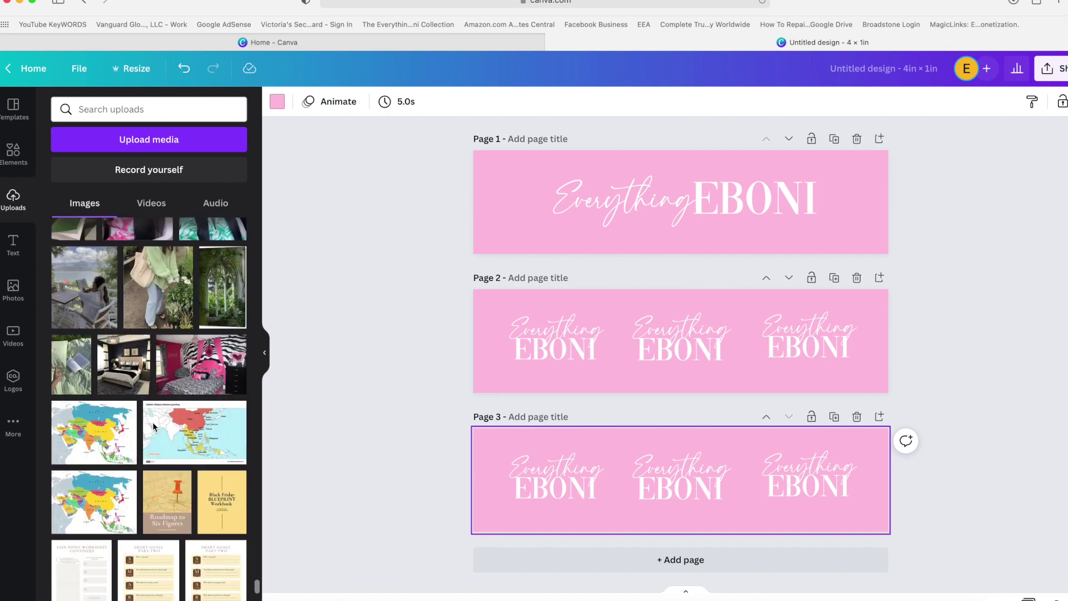
{"action": "scroll", "coordinate": [154, 426], "scroll_direction": "down", "scroll_amount": 15}
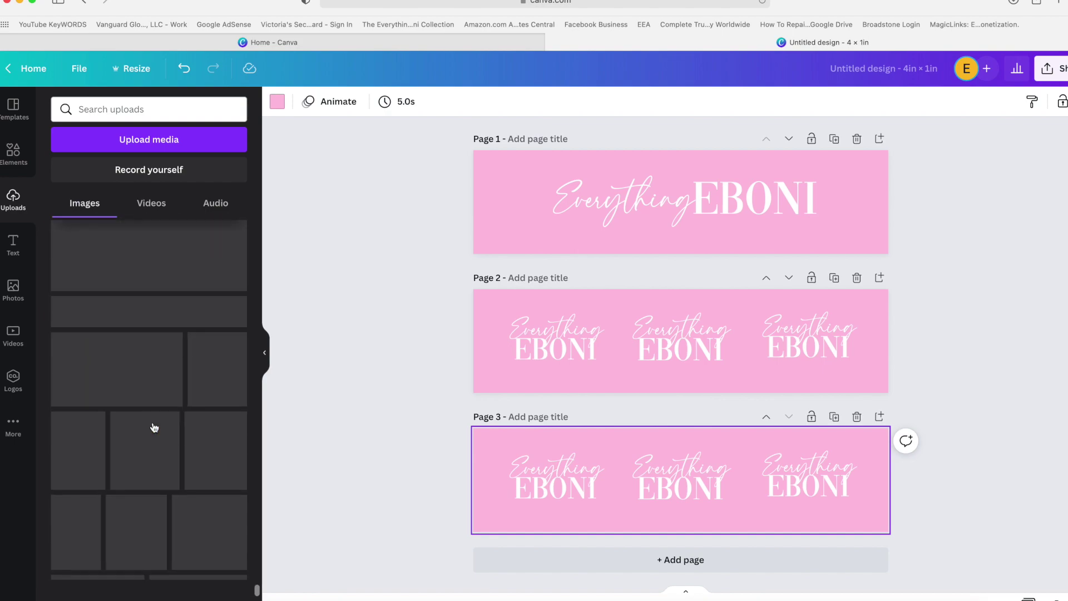
{"action": "scroll", "coordinate": [154, 426], "scroll_direction": "down", "scroll_amount": 15}
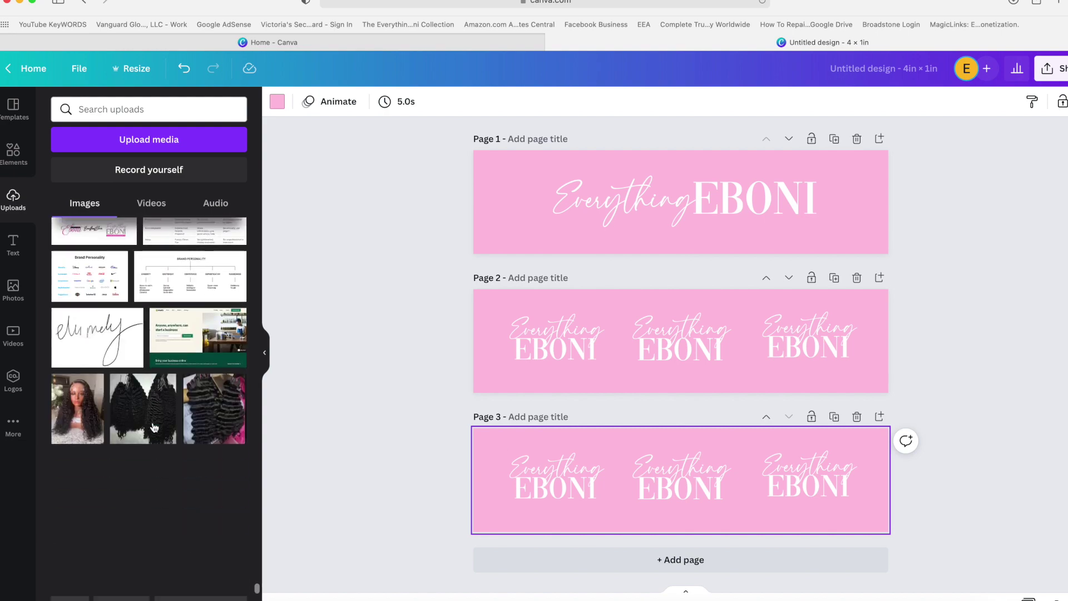
{"action": "scroll", "coordinate": [155, 426], "scroll_direction": "down", "scroll_amount": 15}
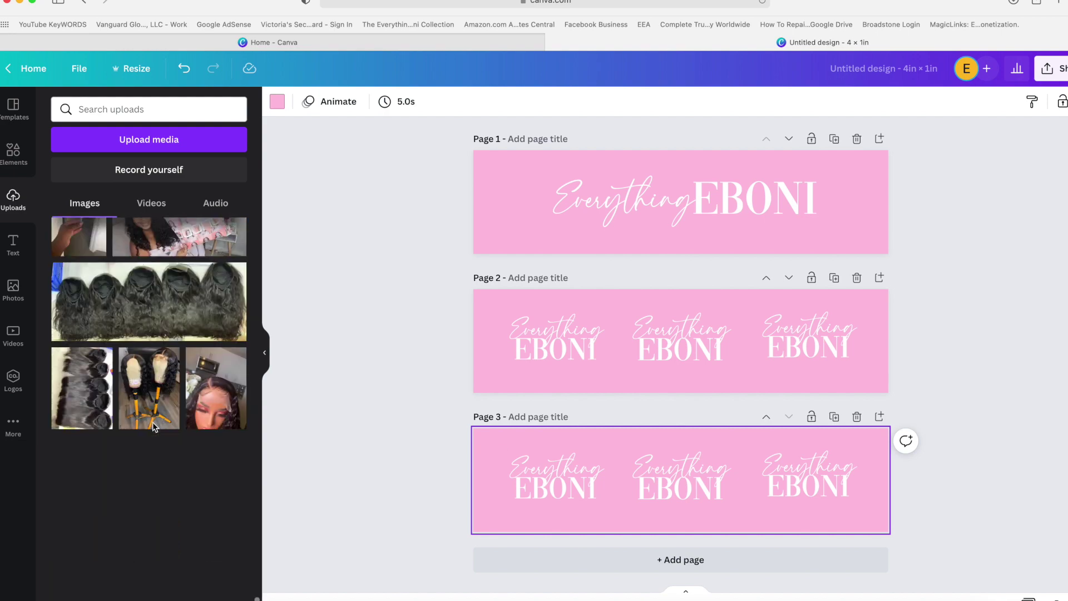
{"action": "scroll", "coordinate": [154, 428], "scroll_direction": "down", "scroll_amount": 10}
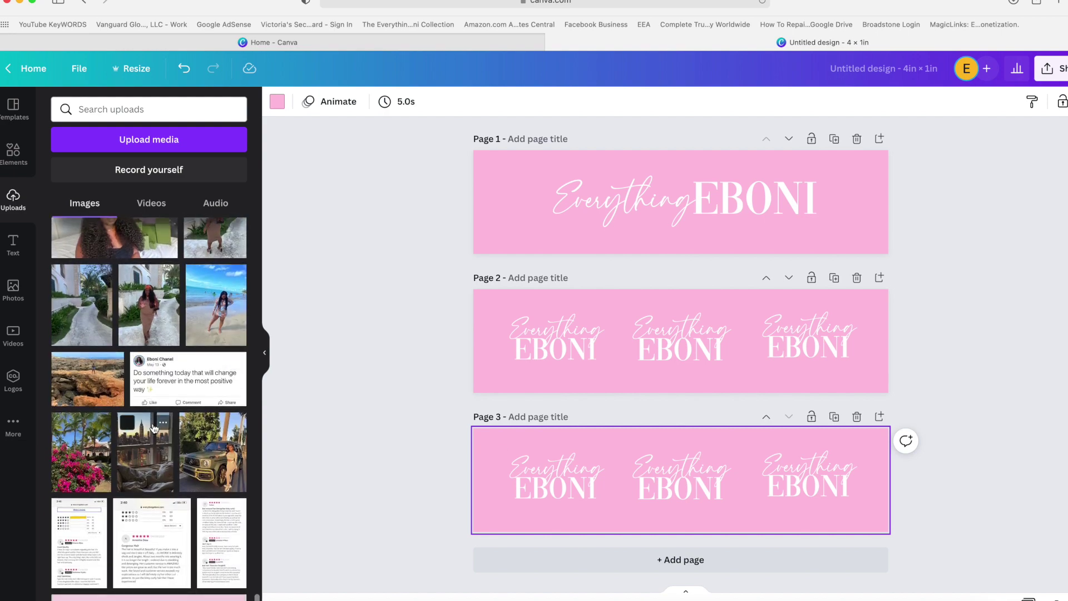
{"action": "scroll", "coordinate": [154, 428], "scroll_direction": "down", "scroll_amount": 15}
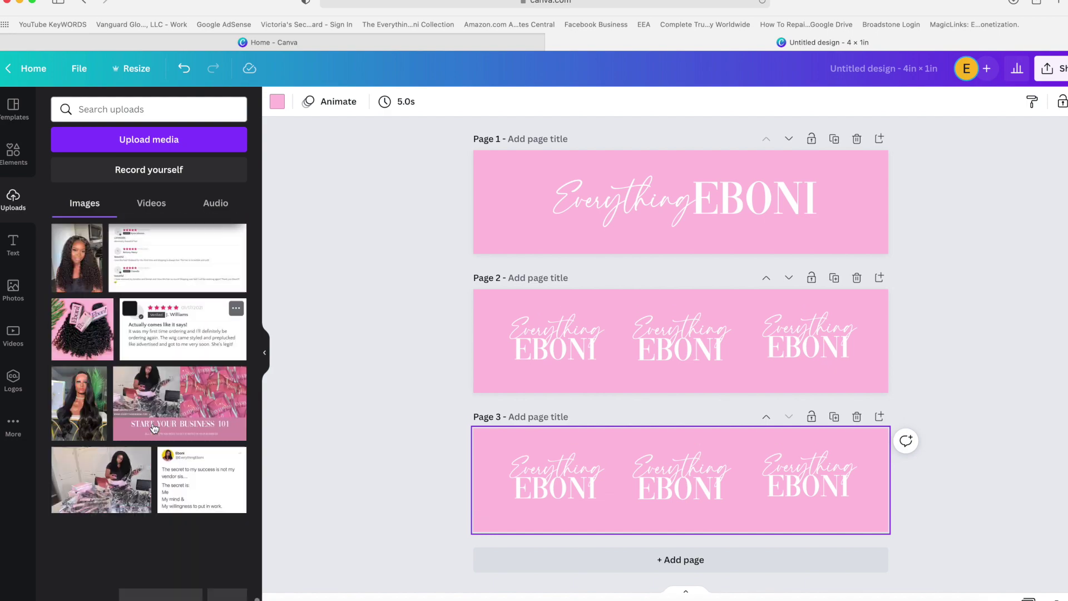
{"action": "scroll", "coordinate": [154, 428], "scroll_direction": "down", "scroll_amount": 15}
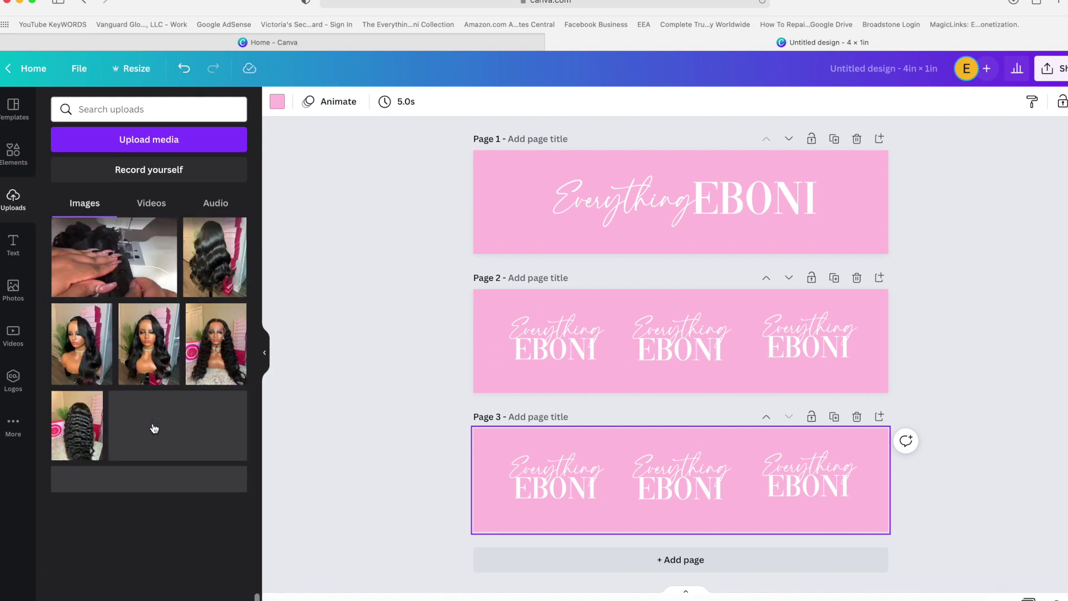
{"action": "scroll", "coordinate": [154, 428], "scroll_direction": "down", "scroll_amount": 5}
{"action": "scroll", "coordinate": [154, 428], "scroll_direction": "up", "scroll_amount": 2}
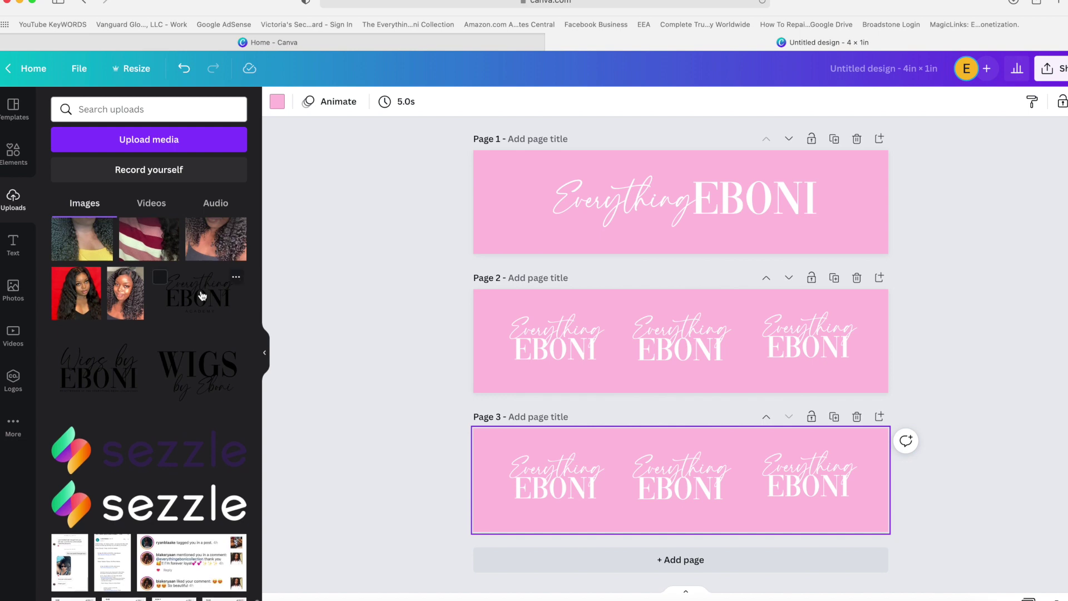
{"action": "left_click", "coordinate": [200, 293]}
Step: Move the black logo onto page 3, delete the white logos, and remove pages 1 and 2
{"action": "left_click_drag", "start_coordinate": [681, 479], "coordinate": [593, 472]}
{"action": "left_click", "coordinate": [525, 494]}
{"action": "left_click", "coordinate": [716, 474]}
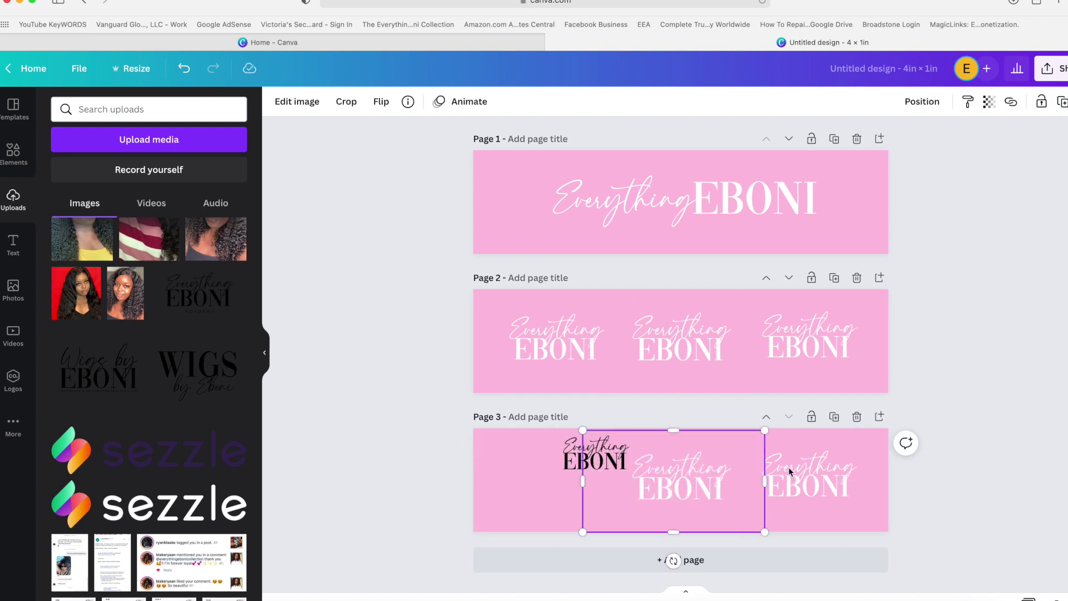
{"action": "key", "text": "Delete"}
{"action": "left_click", "coordinate": [810, 479]}
{"action": "key", "text": "Delete"}
{"action": "left_click", "coordinate": [857, 277]}
{"action": "left_click", "coordinate": [857, 210]}
Step: Place the black logo at the left and duplicate it twice into a row of three
{"action": "left_click_drag", "start_coordinate": [597, 315], "coordinate": [618, 376]}
{"action": "left_click", "coordinate": [620, 382]}
{"action": "left_click_drag", "start_coordinate": [564, 332], "coordinate": [558, 323]}
{"action": "key", "text": "super+d"}
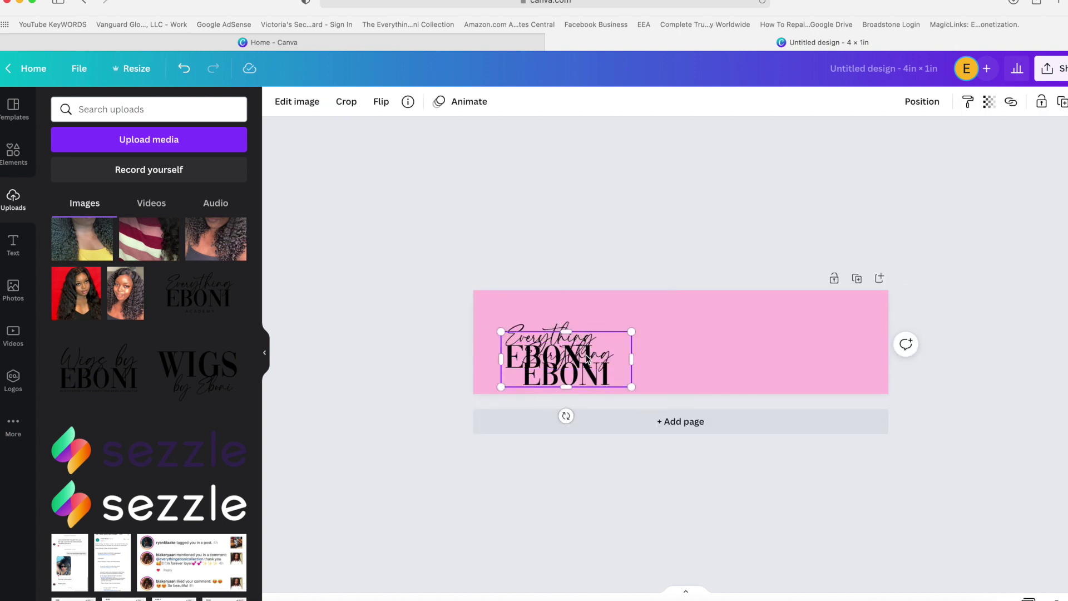
{"action": "left_click_drag", "start_coordinate": [587, 358], "coordinate": [693, 343]}
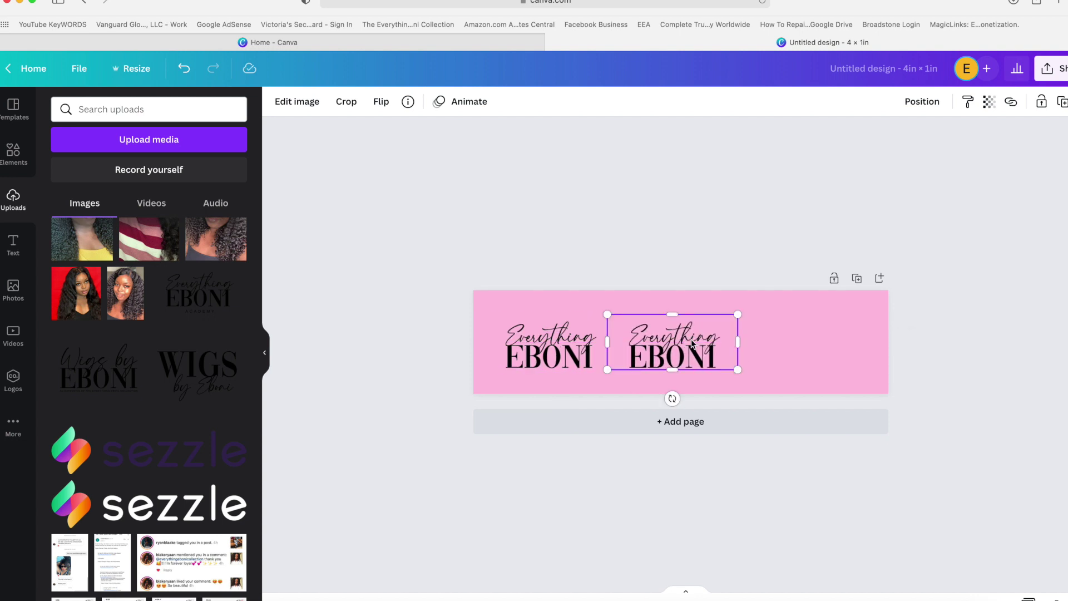
{"action": "key", "text": "super+d"}
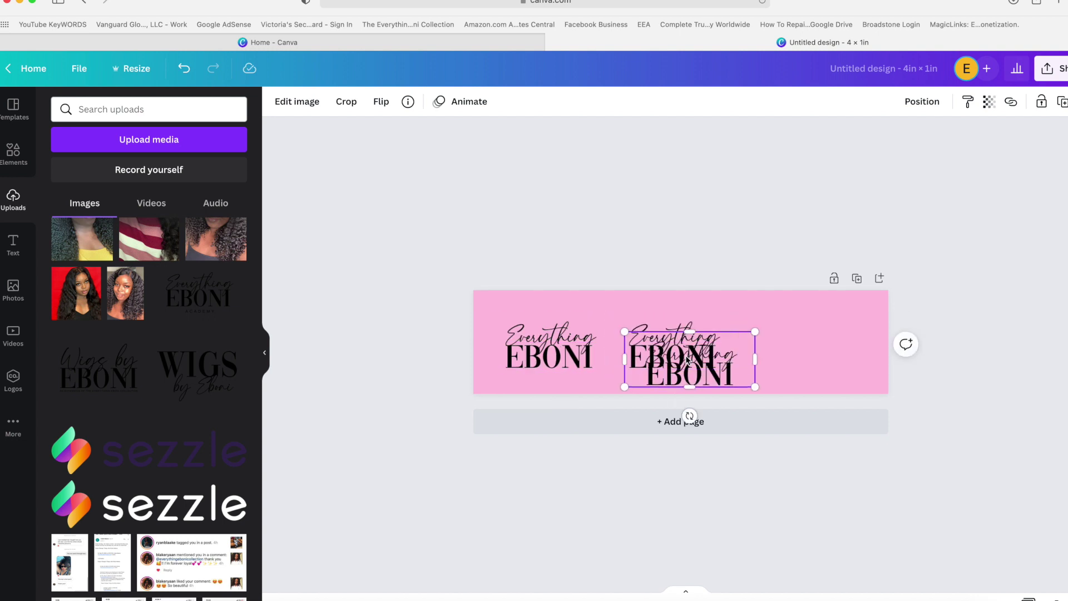
{"action": "left_click_drag", "start_coordinate": [693, 344], "coordinate": [807, 342]}
Step: Fine-tune the three black logos so they are evenly spaced across the page
{"action": "left_click_drag", "start_coordinate": [679, 354], "coordinate": [683, 354]}
{"action": "left_click_drag", "start_coordinate": [560, 350], "coordinate": [560, 347]}
{"action": "left_click_drag", "start_coordinate": [667, 340], "coordinate": [665, 340]}
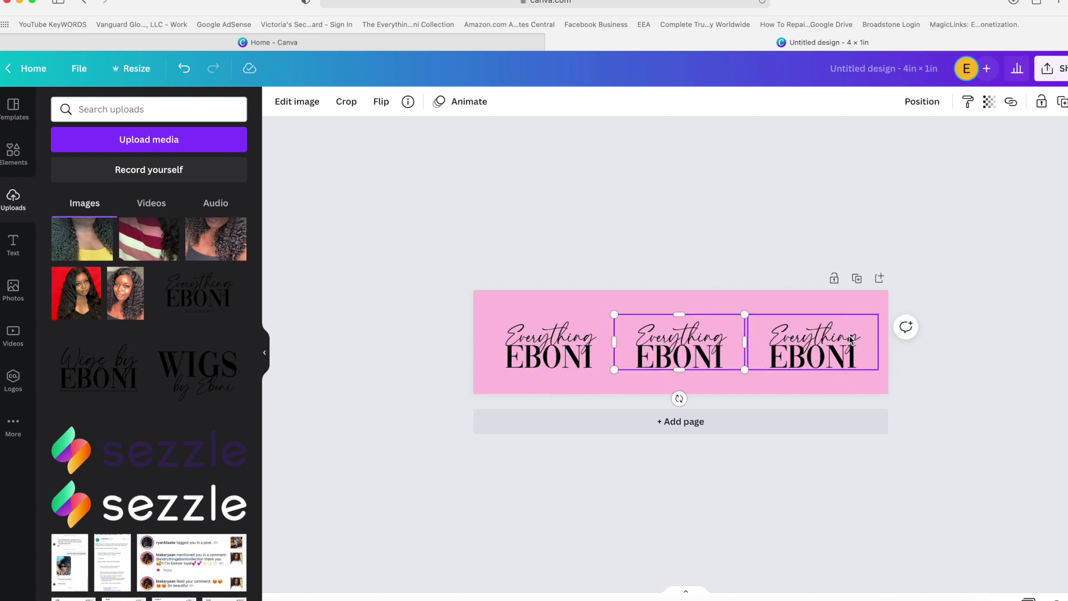
{"action": "left_click_drag", "start_coordinate": [850, 339], "coordinate": [846, 336]}
{"action": "left_click_drag", "start_coordinate": [563, 354], "coordinate": [557, 349]}
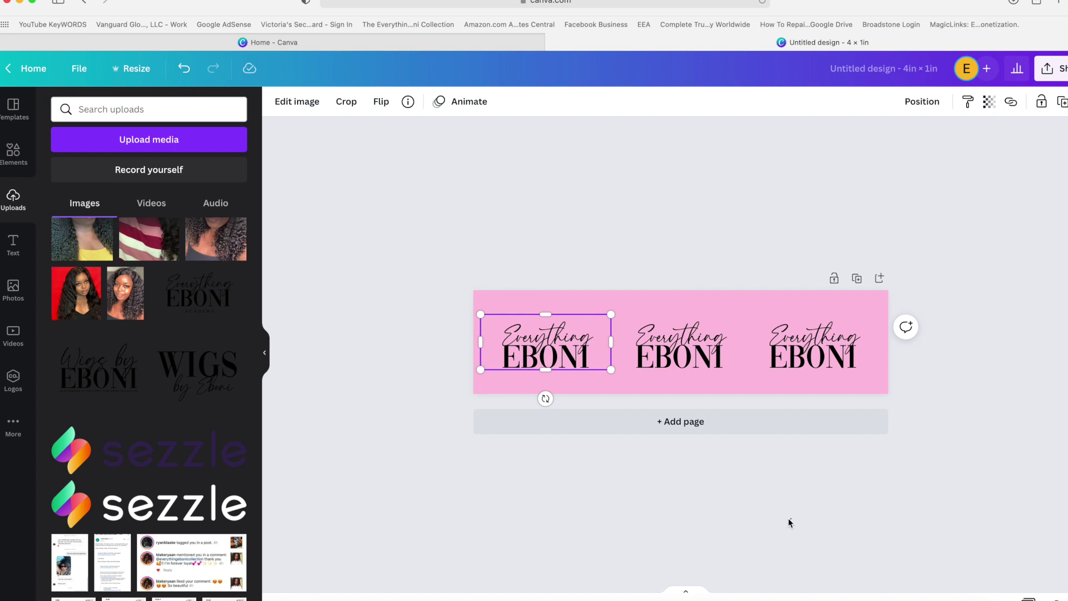
{"action": "left_click", "coordinate": [930, 525]}
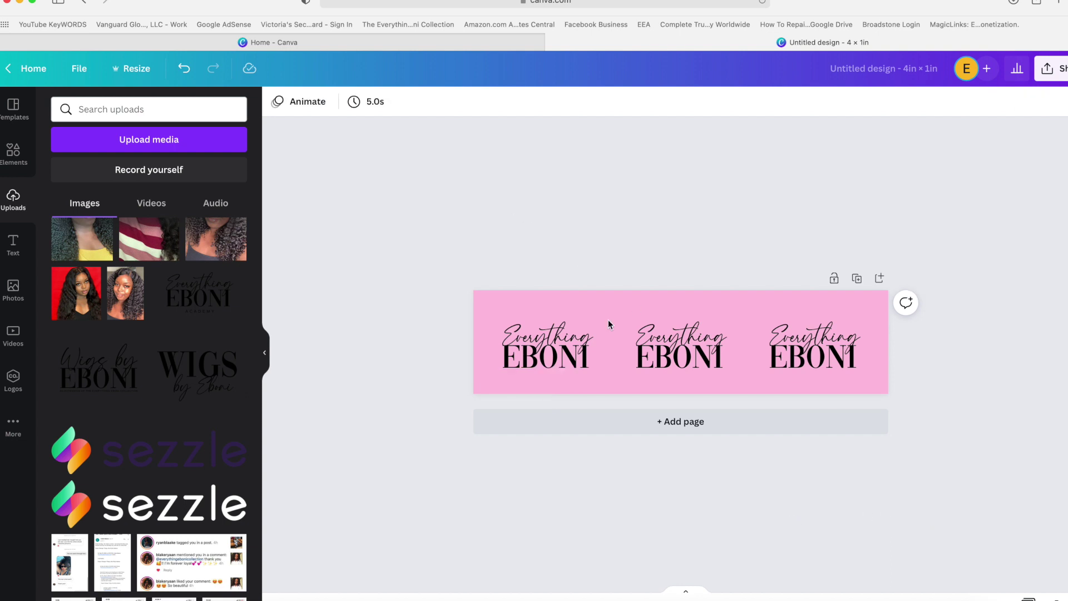
Step: Even the middle logo's spacing and add a gold line from a 'GOLD LINE' elements search
{"action": "left_click", "coordinate": [659, 356]}
{"action": "left_click_drag", "start_coordinate": [660, 356], "coordinate": [656, 353]}
{"action": "left_click", "coordinate": [17, 156]}
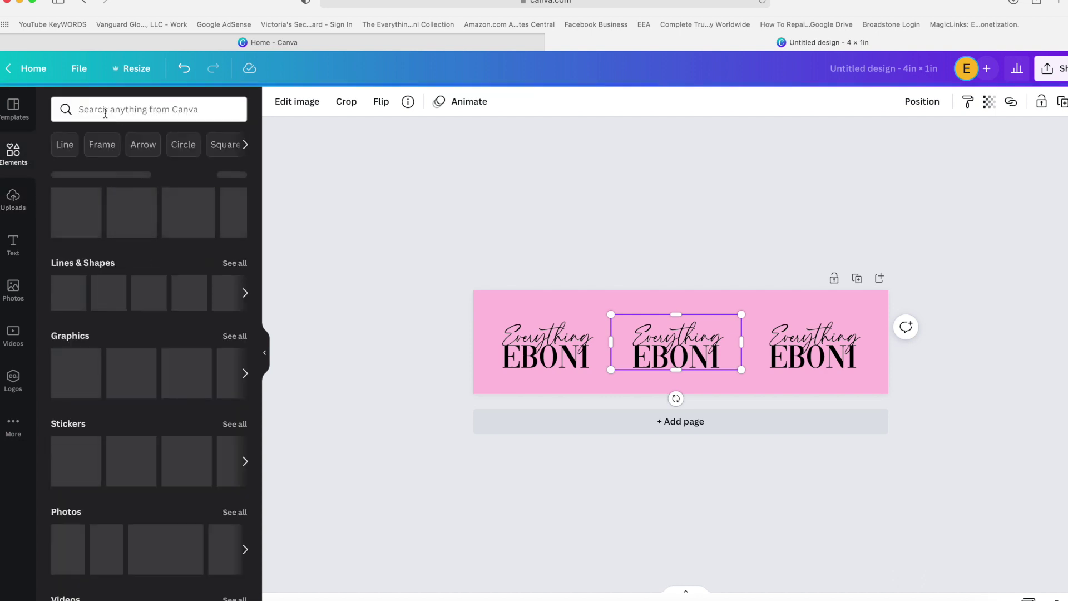
{"action": "left_click", "coordinate": [105, 111]}
{"action": "type", "text": "GOLD LINE"}
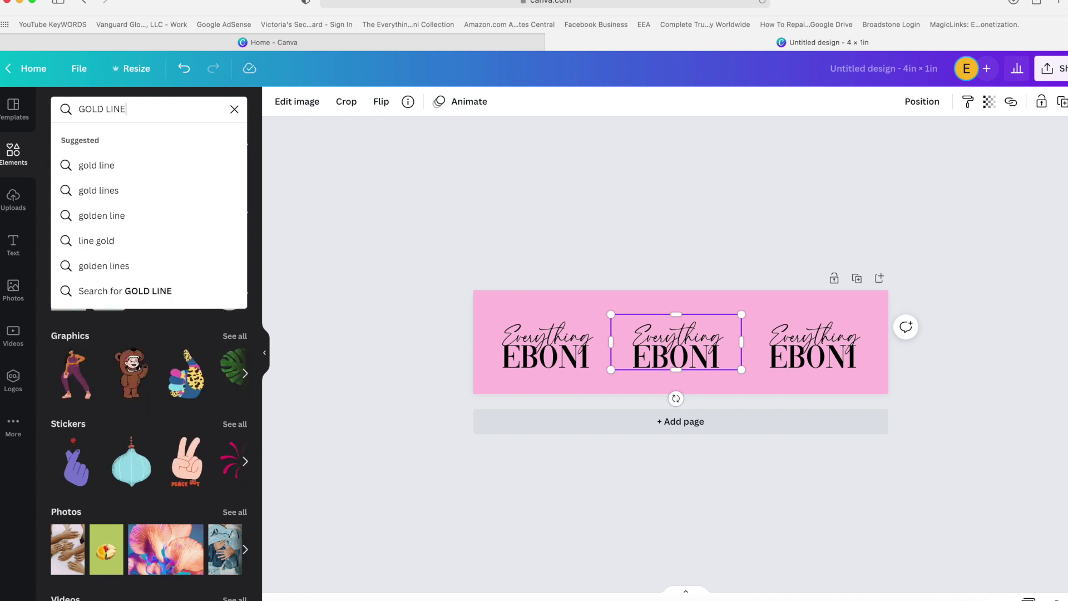
{"action": "key", "text": "Return"}
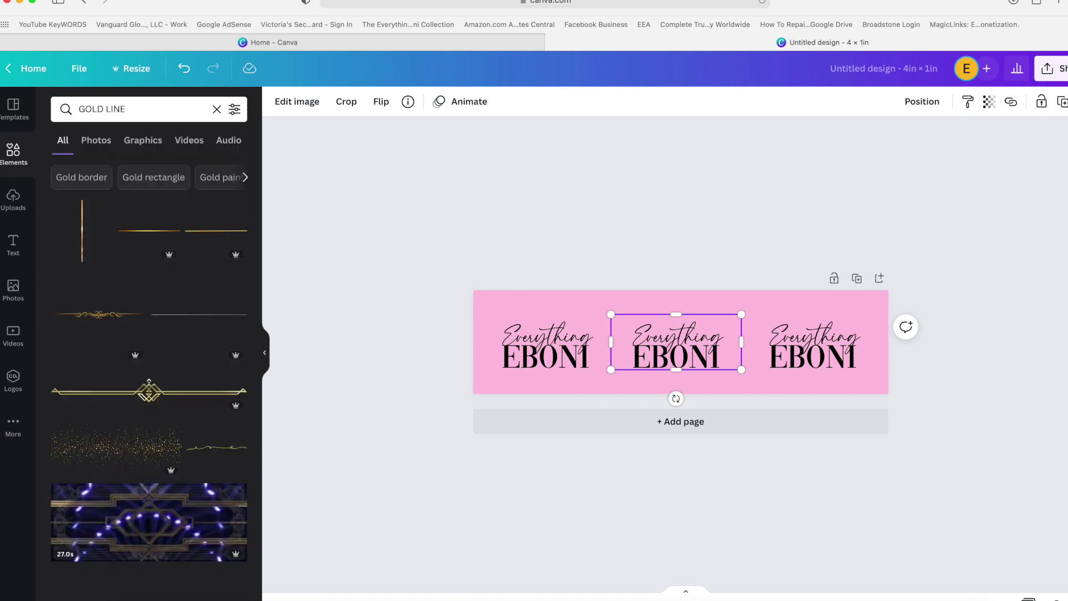
{"action": "left_click", "coordinate": [147, 254]}
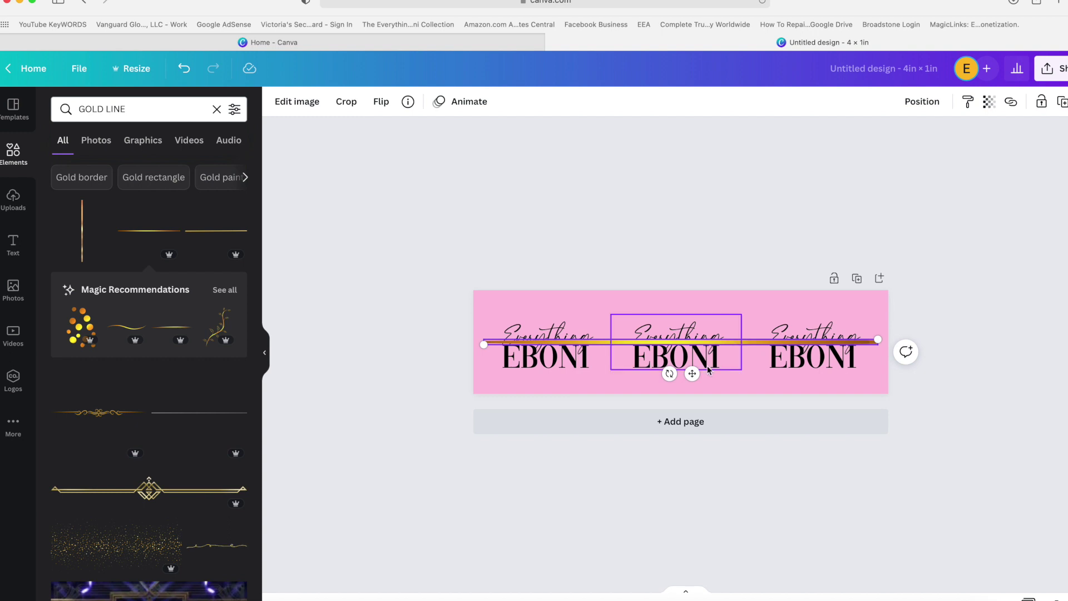
Step: Stretch the gold line along the top edge and put a duplicate along the bottom edge
{"action": "left_click_drag", "start_coordinate": [693, 374], "coordinate": [684, 333]}
{"action": "left_click_drag", "start_coordinate": [868, 297], "coordinate": [1028, 293]}
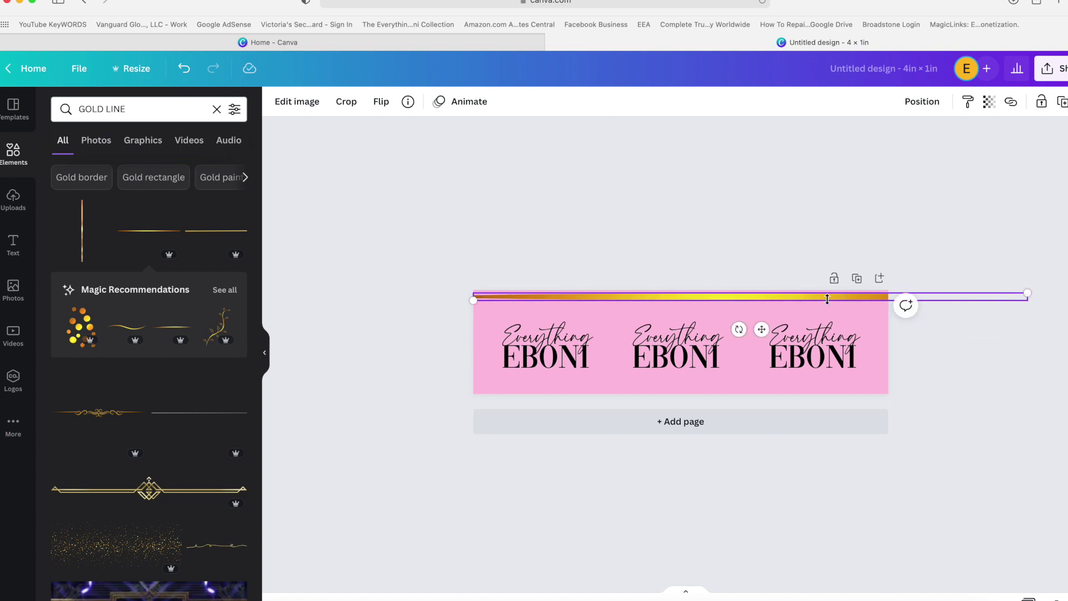
{"action": "left_click_drag", "start_coordinate": [827, 299], "coordinate": [721, 332]}
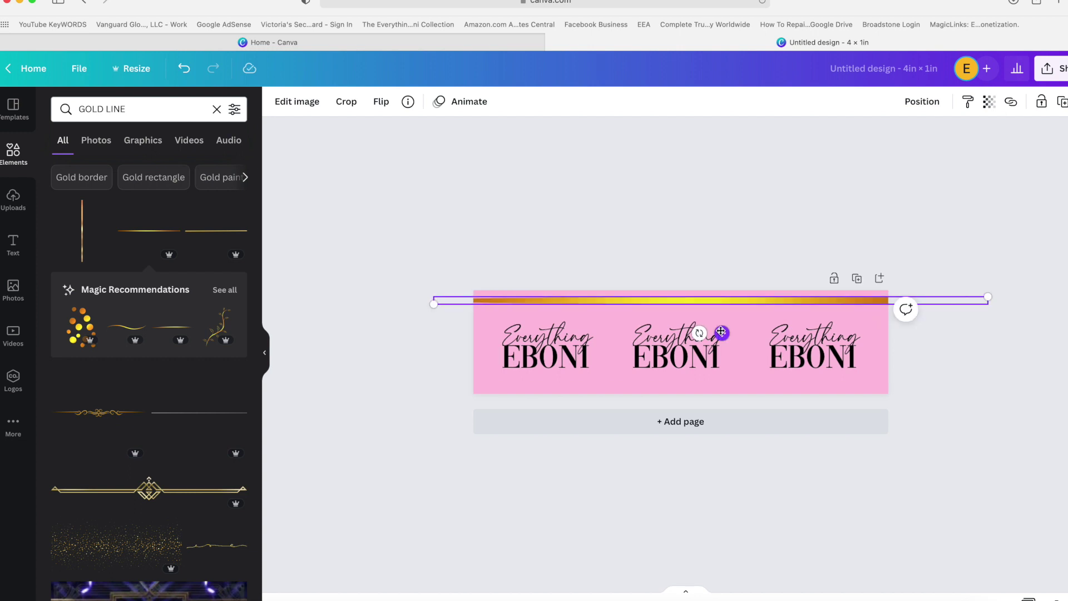
{"action": "key", "text": "super+d"}
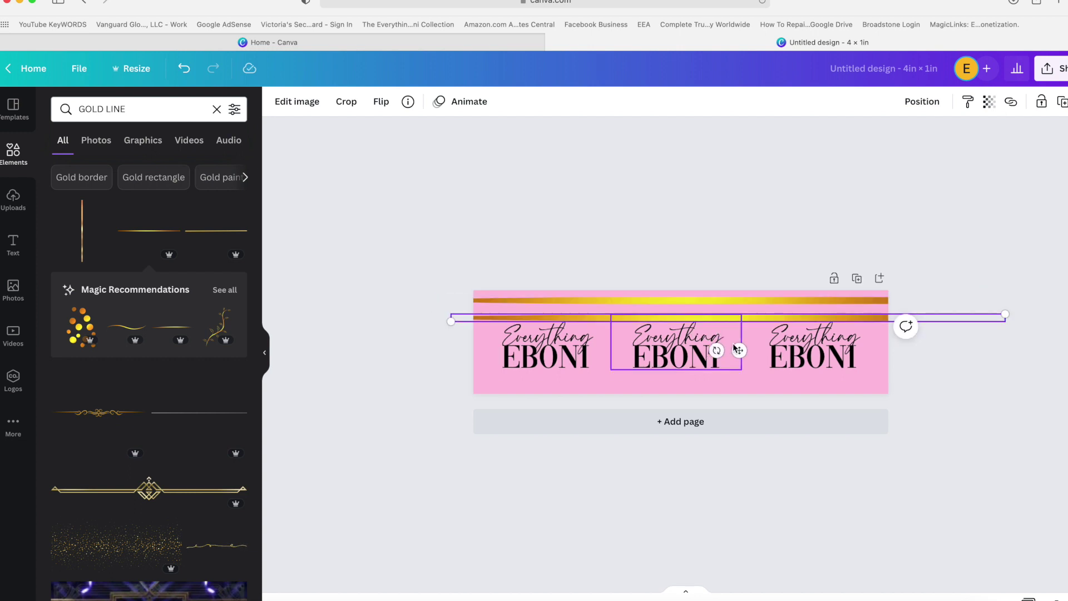
{"action": "left_click_drag", "start_coordinate": [734, 348], "coordinate": [701, 412]}
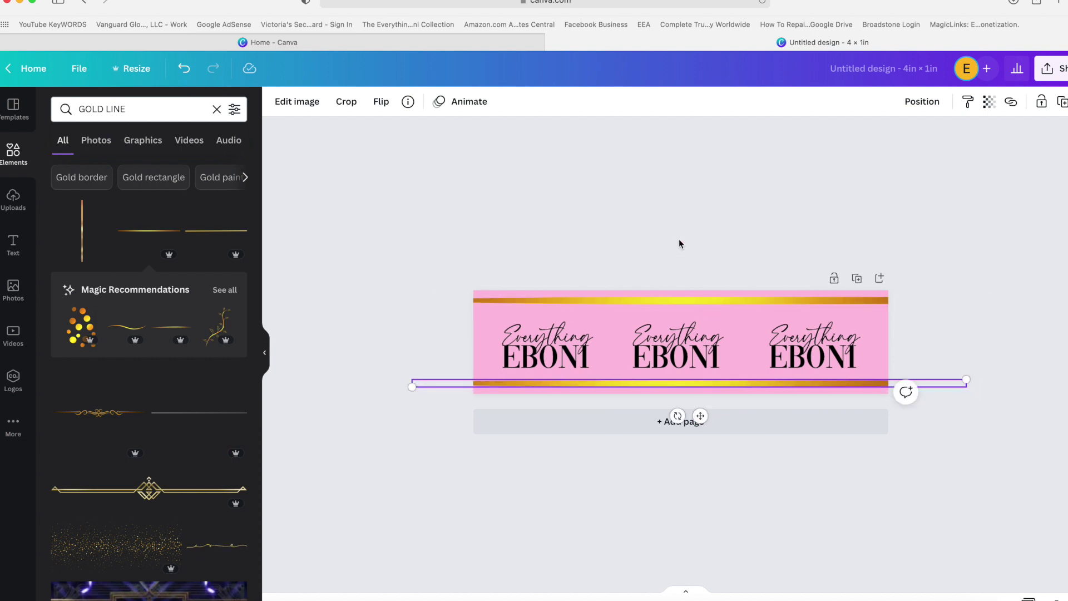
Step: Shift the three logos down slightly so they sit centred between the gold lines
{"action": "left_click_drag", "start_coordinate": [556, 354], "coordinate": [557, 356]}
{"action": "left_click_drag", "start_coordinate": [956, 361], "coordinate": [472, 349]}
{"action": "left_click_drag", "start_coordinate": [621, 341], "coordinate": [622, 347]}
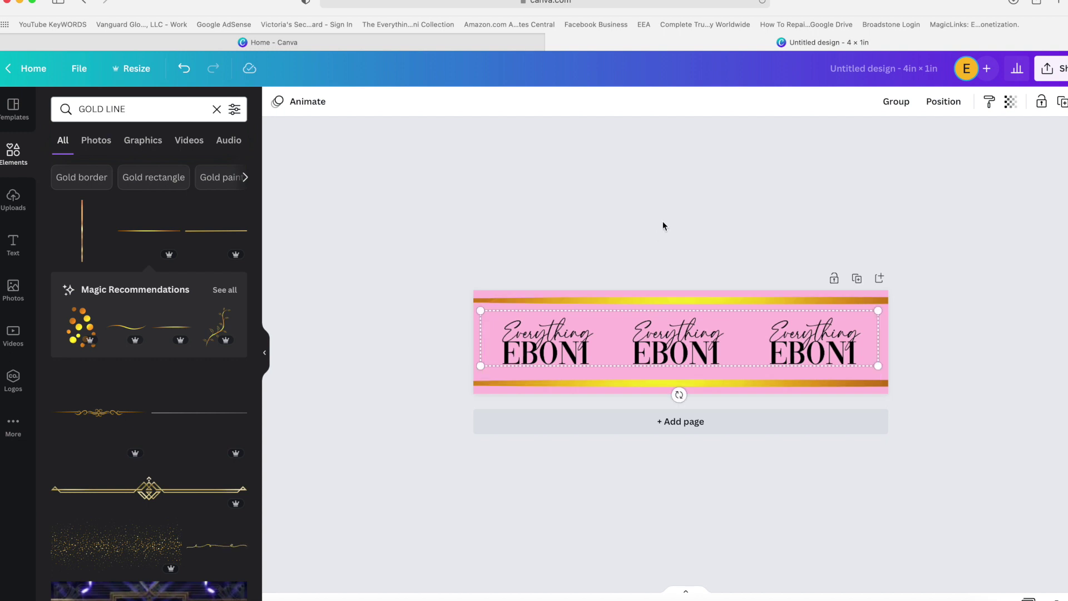
{"action": "left_click", "coordinate": [980, 316]}
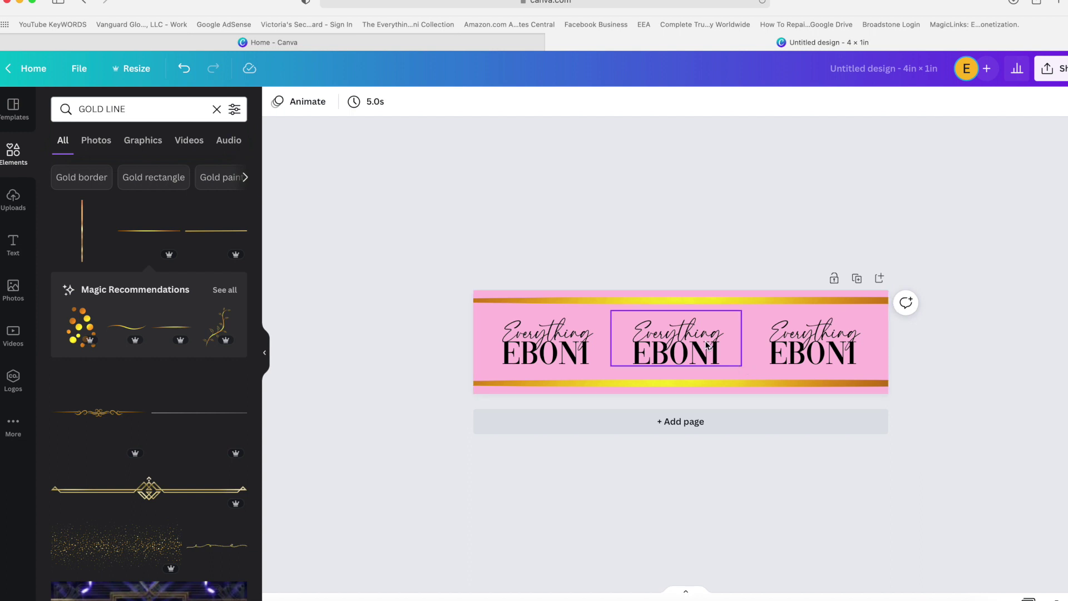
Step: Choose PNG in the download settings and rename the design 'BUNDLE WRAPS'
{"action": "left_click", "coordinate": [1061, 74]}
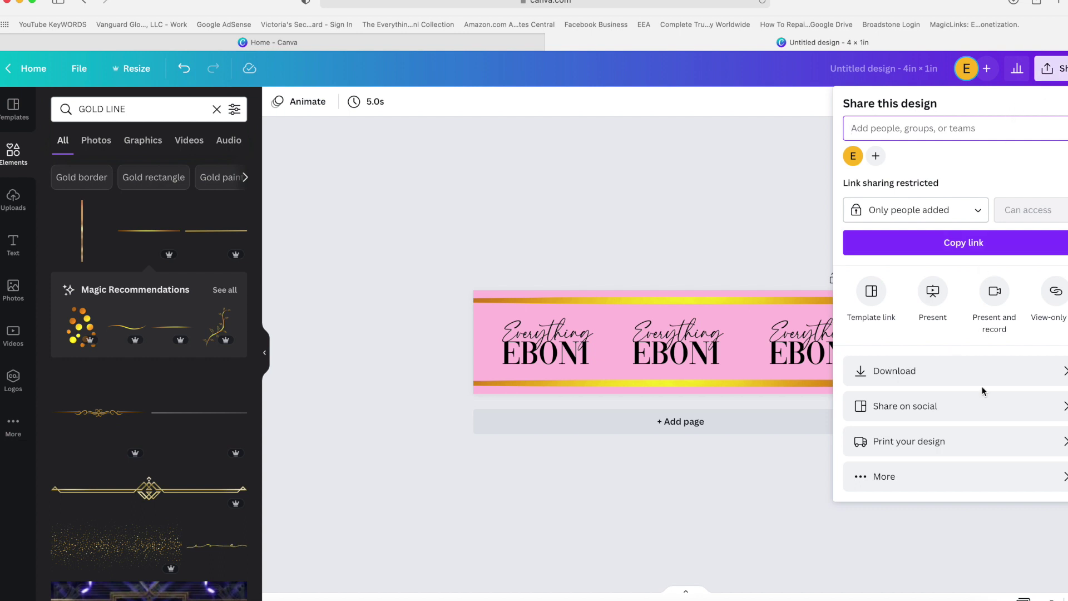
{"action": "left_click", "coordinate": [934, 373]}
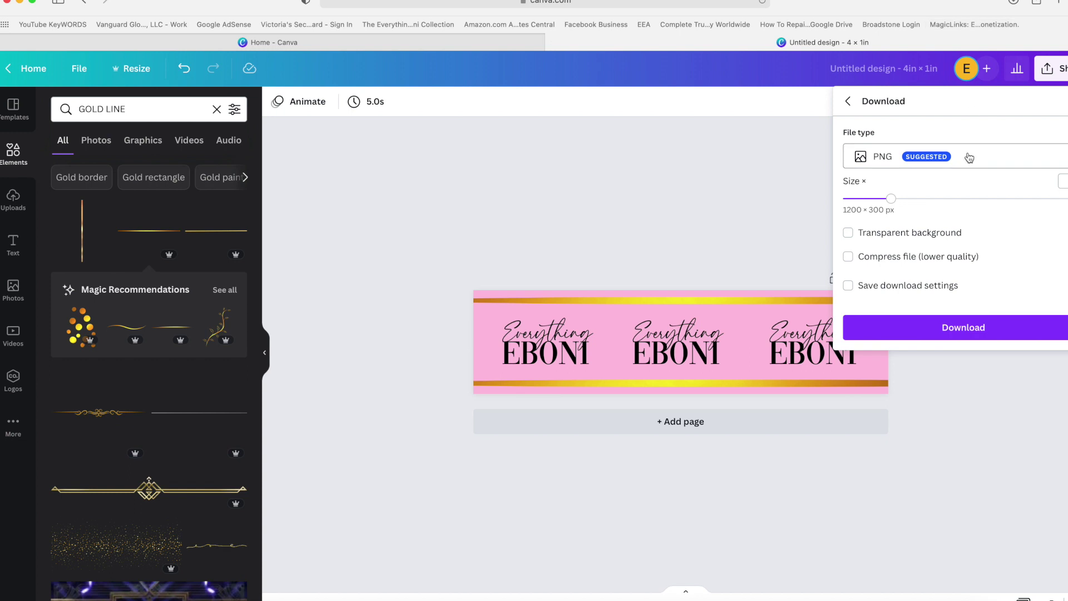
{"action": "left_click", "coordinate": [949, 153]}
{"action": "left_click", "coordinate": [975, 173]}
{"action": "left_click", "coordinate": [884, 68]}
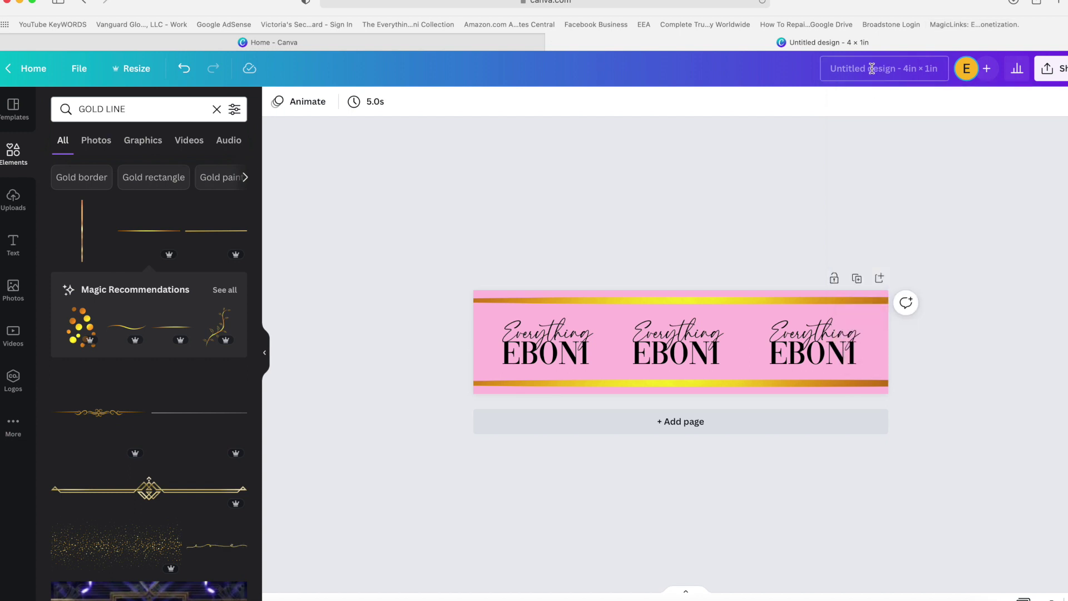
{"action": "type", "text": "BUNDLE WRAPS"}
{"action": "key", "text": "Return"}
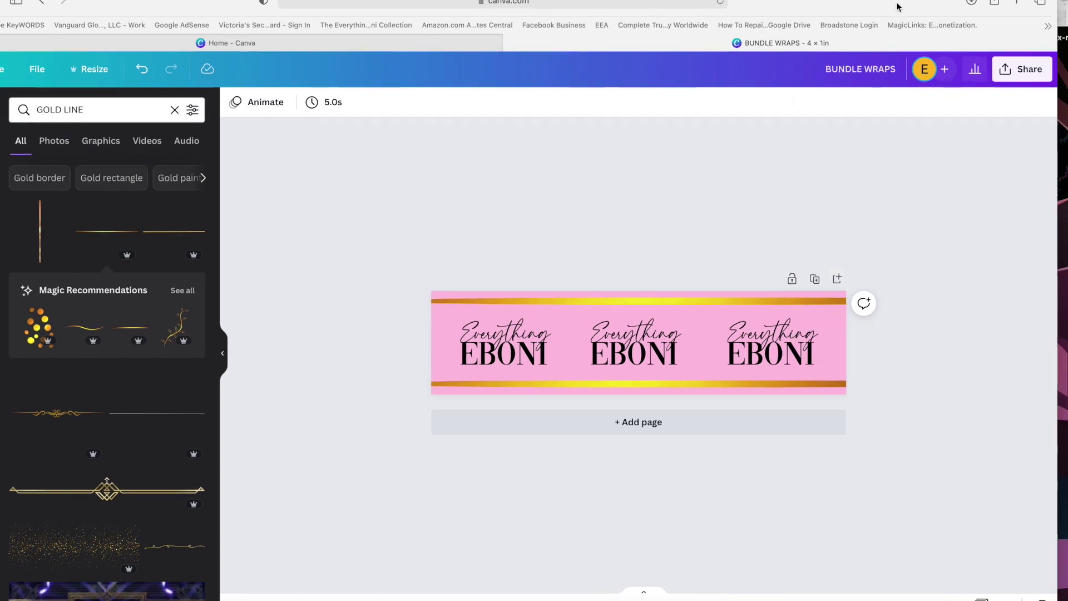
Step: Download the BUNDLE WRAPS design as a PNG and move its preview window aside
{"action": "left_click", "coordinate": [1020, 73]}
{"action": "left_click", "coordinate": [870, 369]}
{"action": "left_click", "coordinate": [906, 326]}
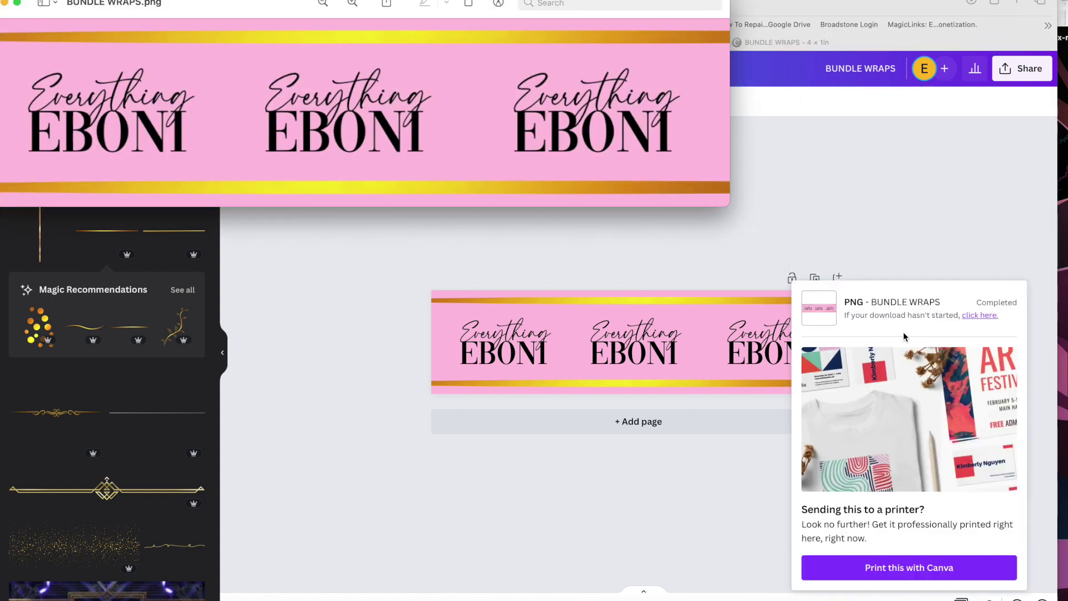
{"action": "left_click_drag", "start_coordinate": [193, 4], "coordinate": [440, 166]}
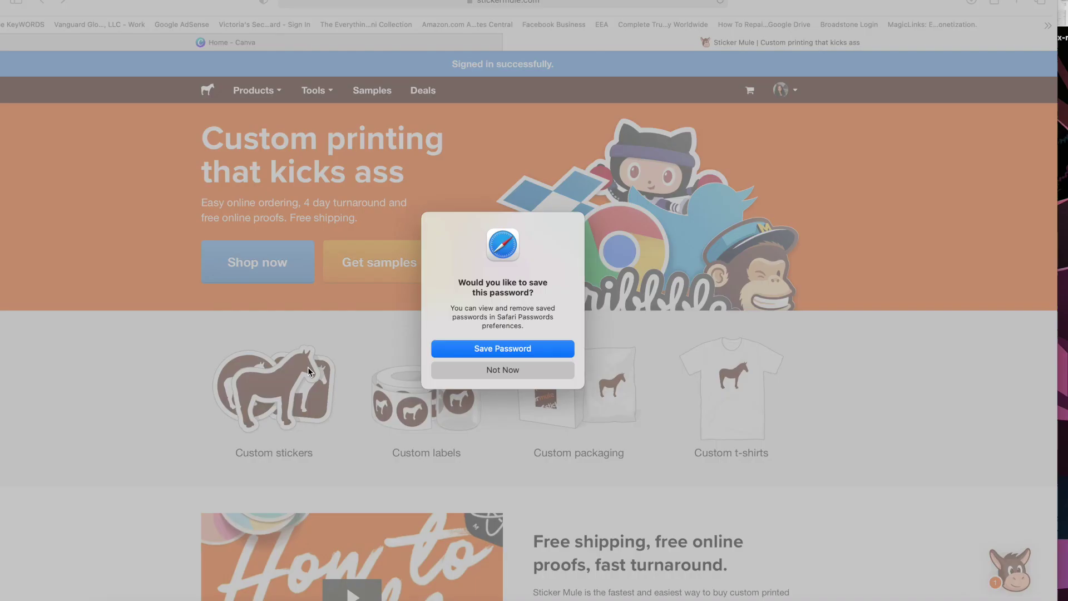
Step: Dismiss the save-password prompt and open Rectangle sheet labels from the Products > Labels catalogue
{"action": "left_click", "coordinate": [515, 352]}
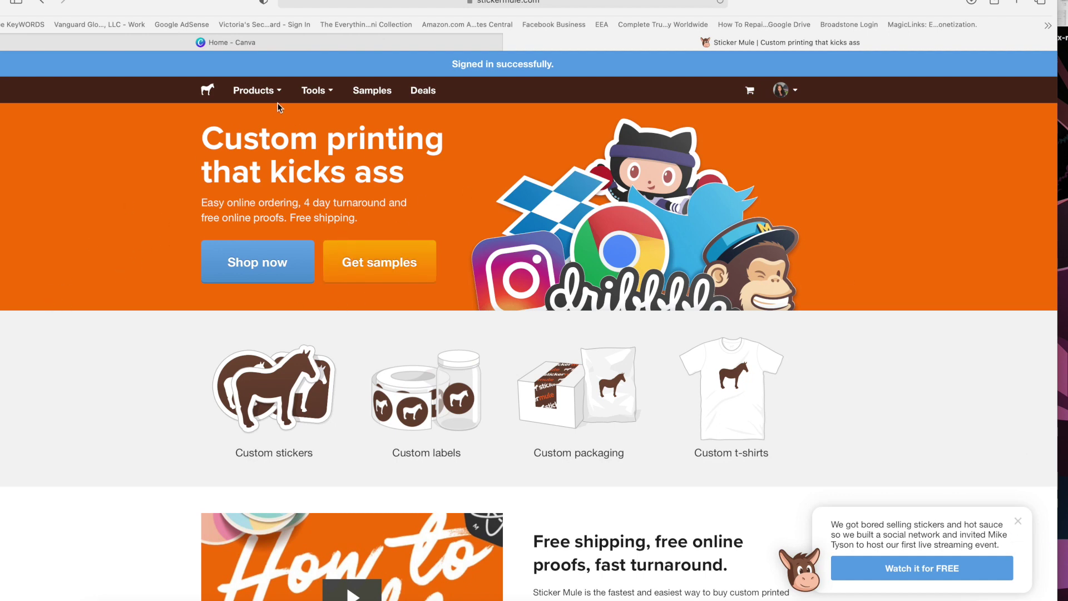
{"action": "mouse_move", "coordinate": [273, 93]}
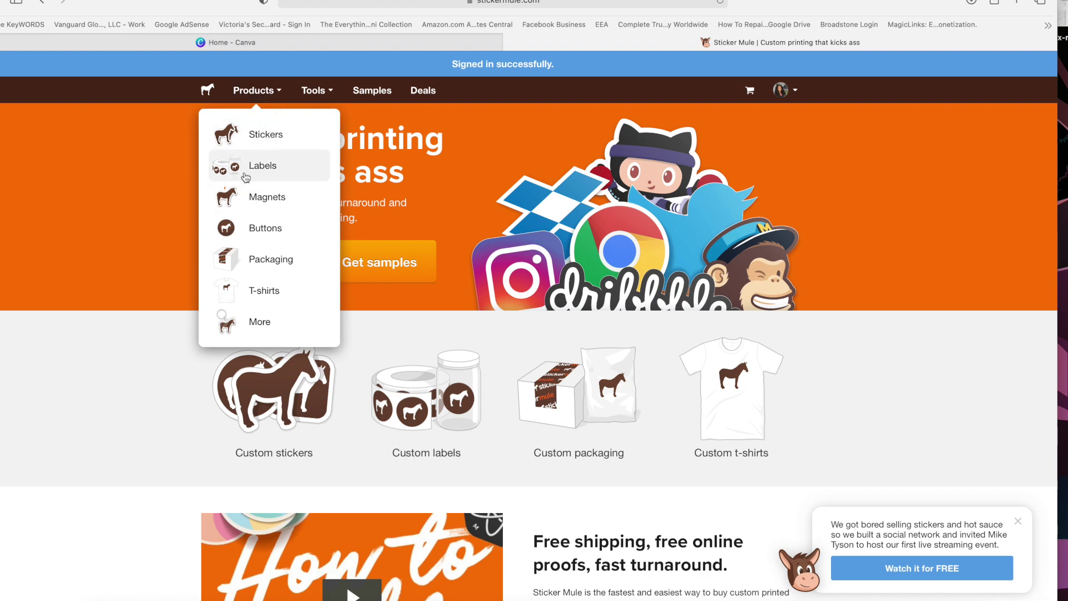
{"action": "left_click", "coordinate": [244, 170]}
{"action": "scroll", "coordinate": [559, 488], "scroll_direction": "down", "scroll_amount": 5}
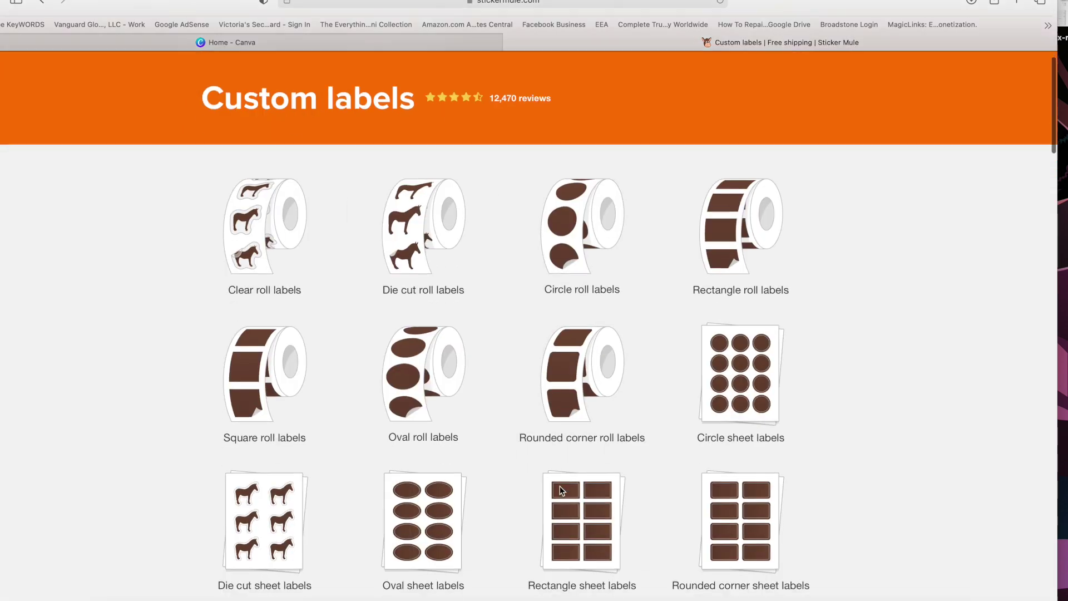
{"action": "scroll", "coordinate": [560, 487], "scroll_direction": "down", "scroll_amount": 1}
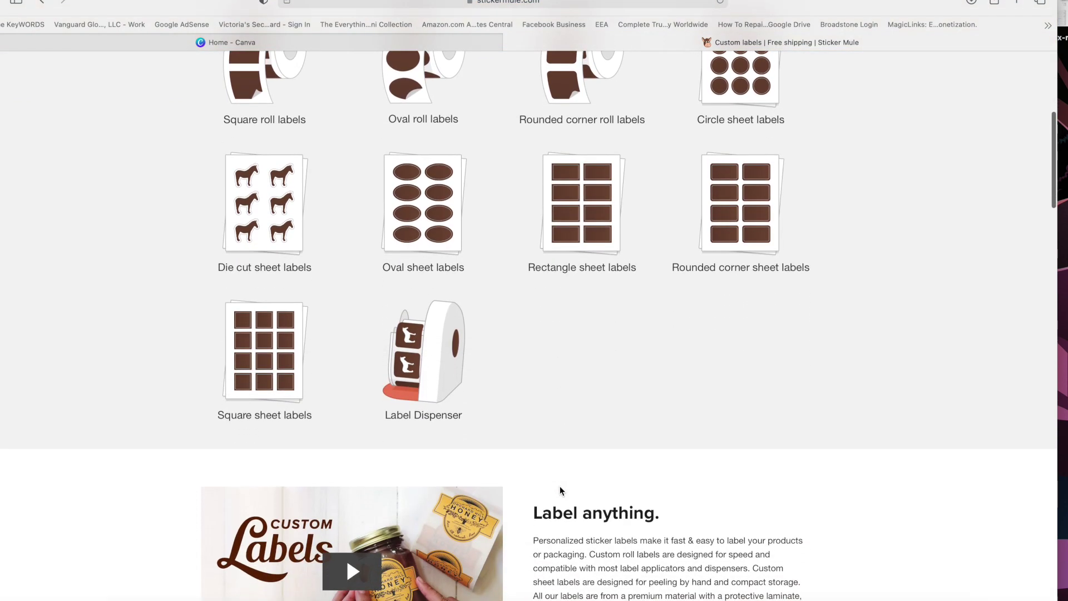
{"action": "scroll", "coordinate": [559, 487], "scroll_direction": "up", "scroll_amount": 6}
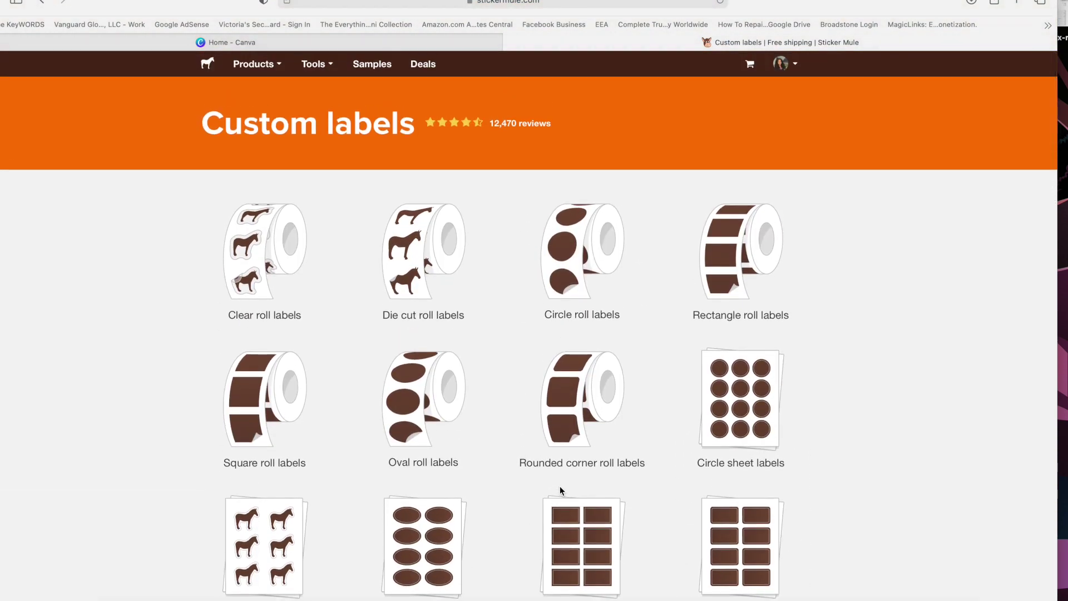
{"action": "scroll", "coordinate": [560, 489], "scroll_direction": "down", "scroll_amount": 2}
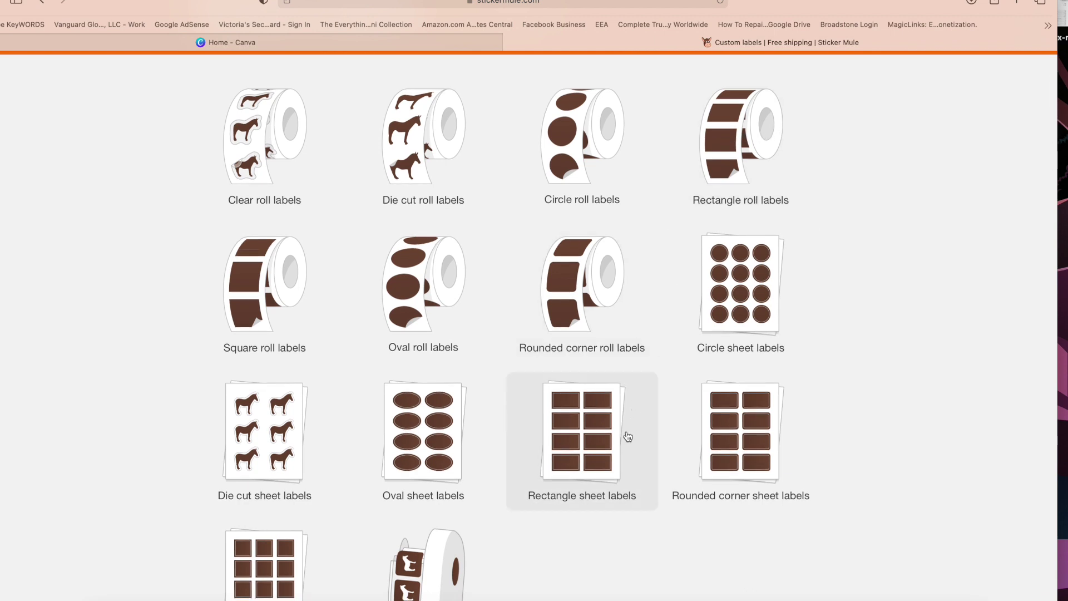
{"action": "left_click", "coordinate": [612, 461]}
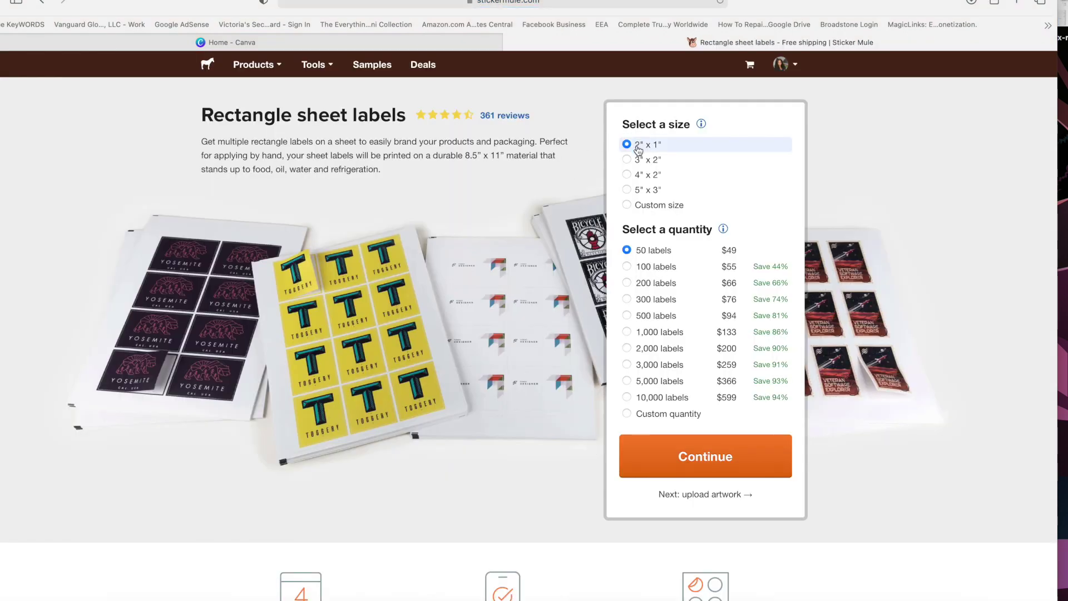
Step: Order 100 rectangle sheet labels at a custom 4 × 1 inch size ($61)
{"action": "left_click", "coordinate": [628, 206]}
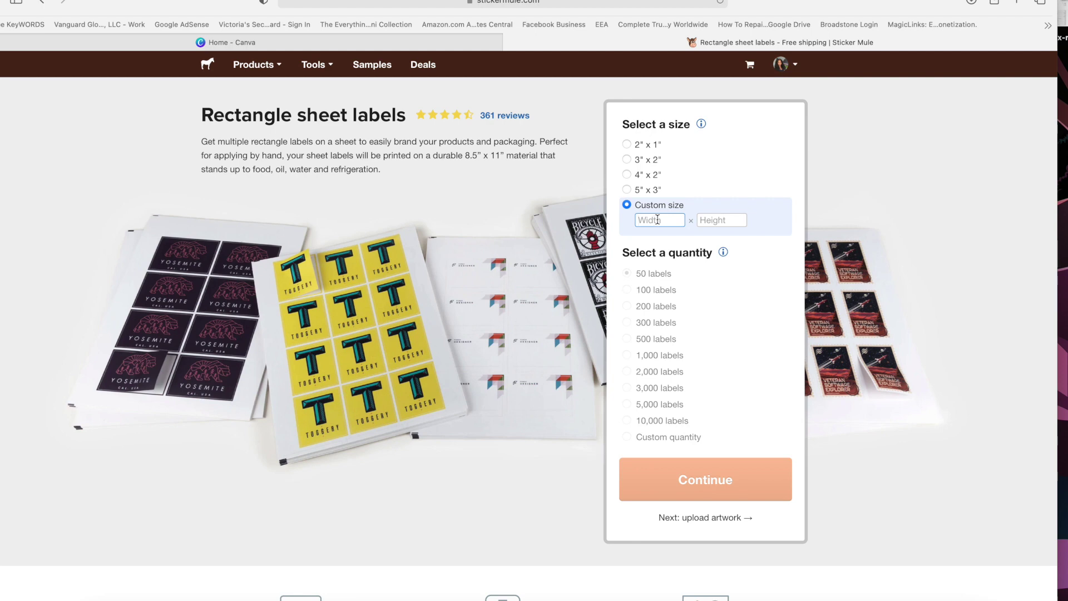
{"action": "type", "text": "1"}
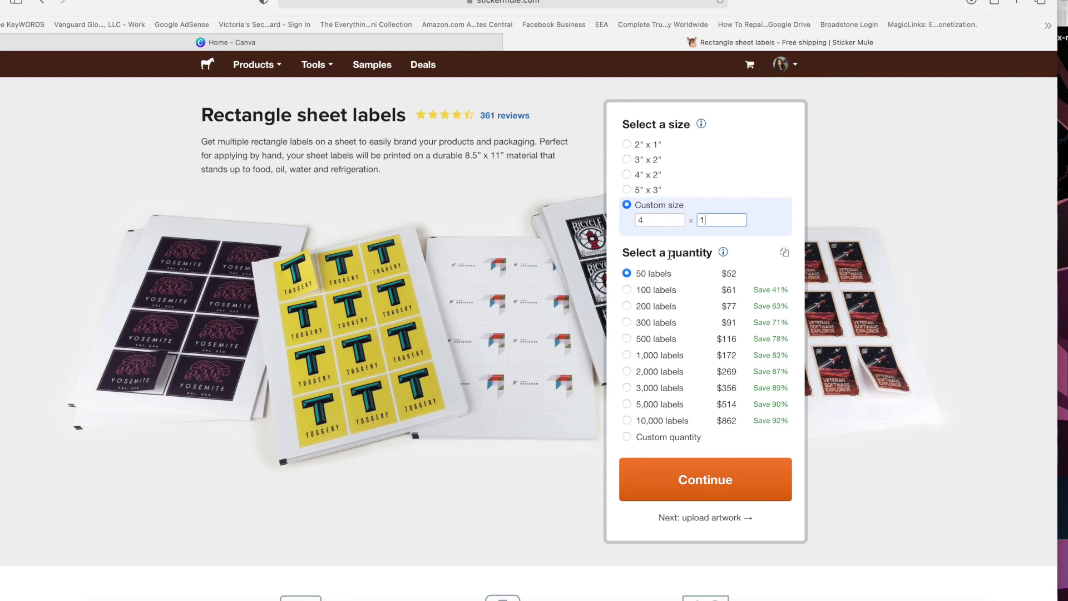
{"action": "left_click", "coordinate": [633, 295]}
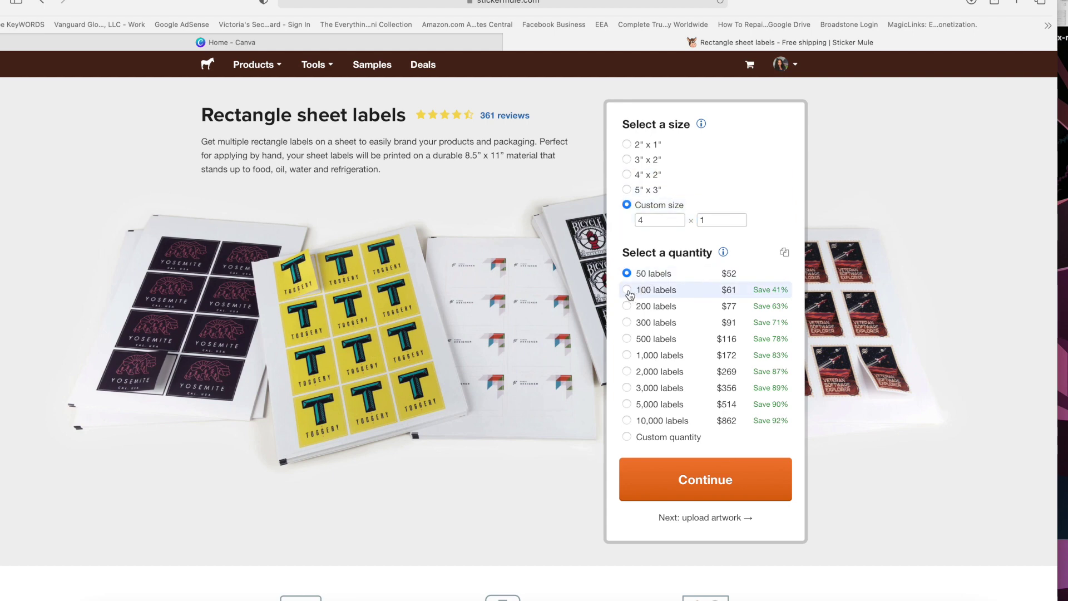
{"action": "left_click", "coordinate": [714, 481]}
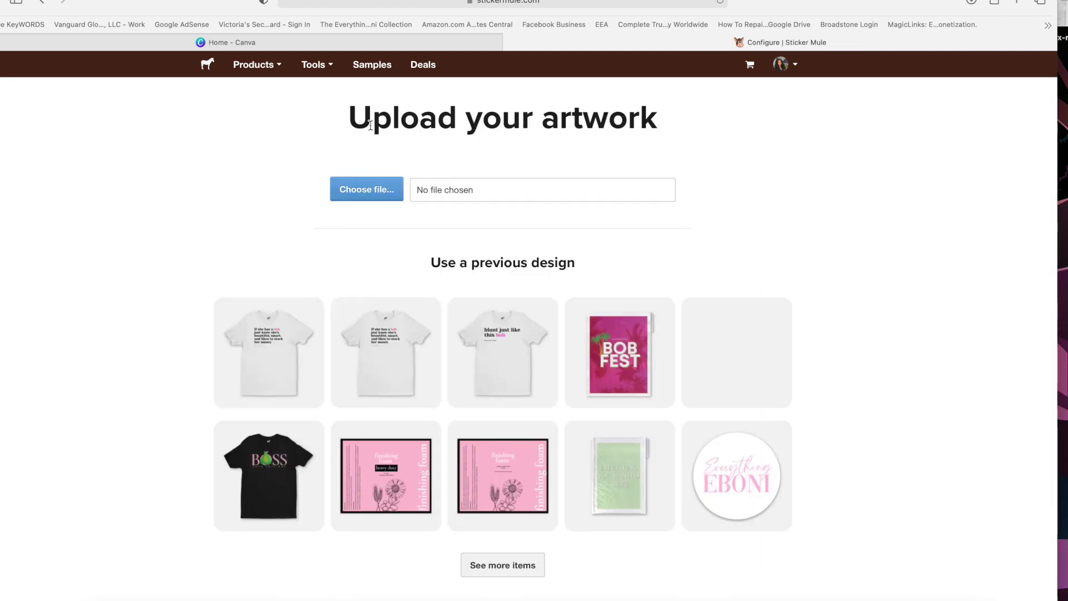
Step: Upload BUNDLE WRAPS.png as the artwork and reach the 4" × 1" proof for 100 labels
{"action": "left_click", "coordinate": [361, 190]}
{"action": "left_click", "coordinate": [263, 218]}
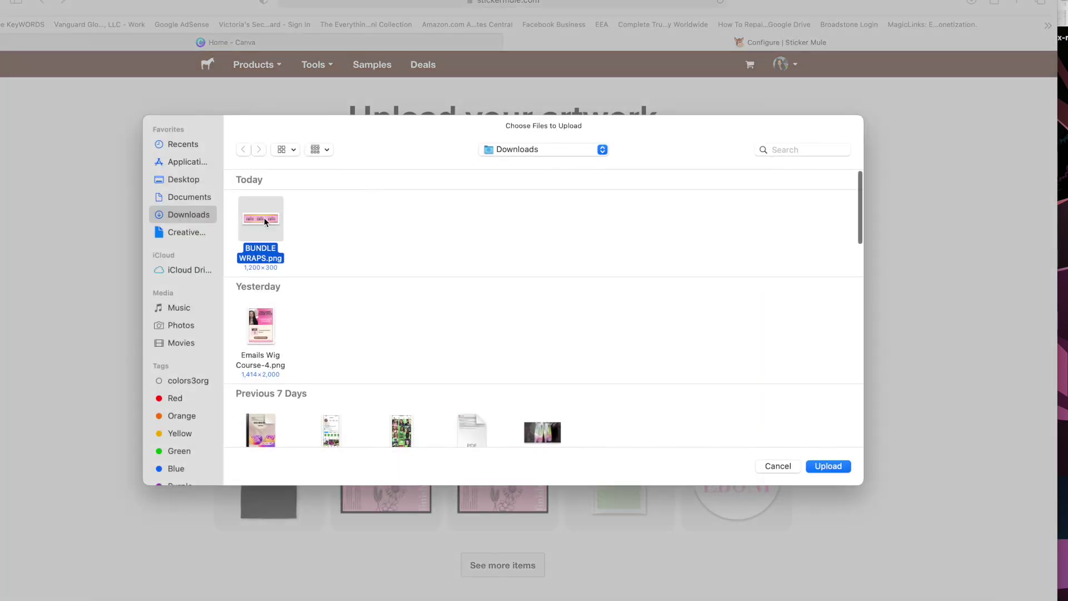
{"action": "left_click", "coordinate": [820, 470]}
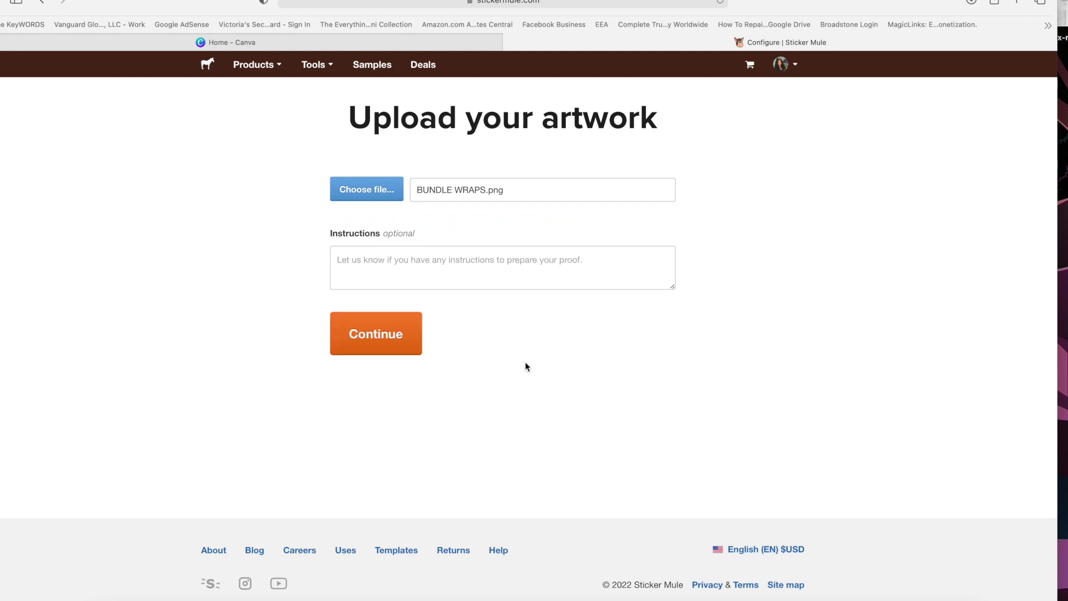
{"action": "left_click", "coordinate": [388, 345]}
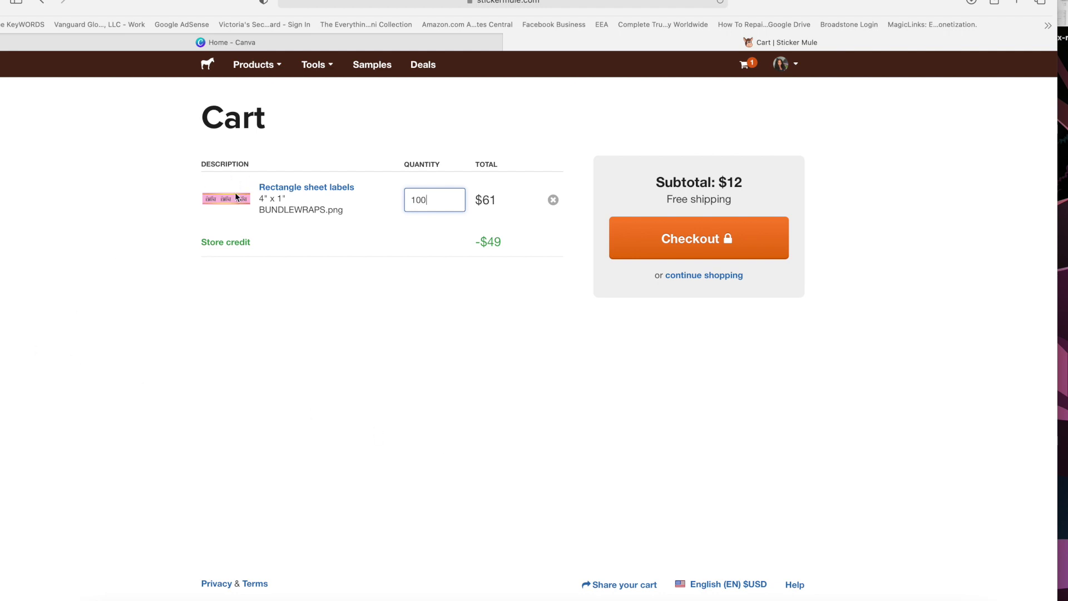
{"action": "mouse_move", "coordinate": [234, 202]}
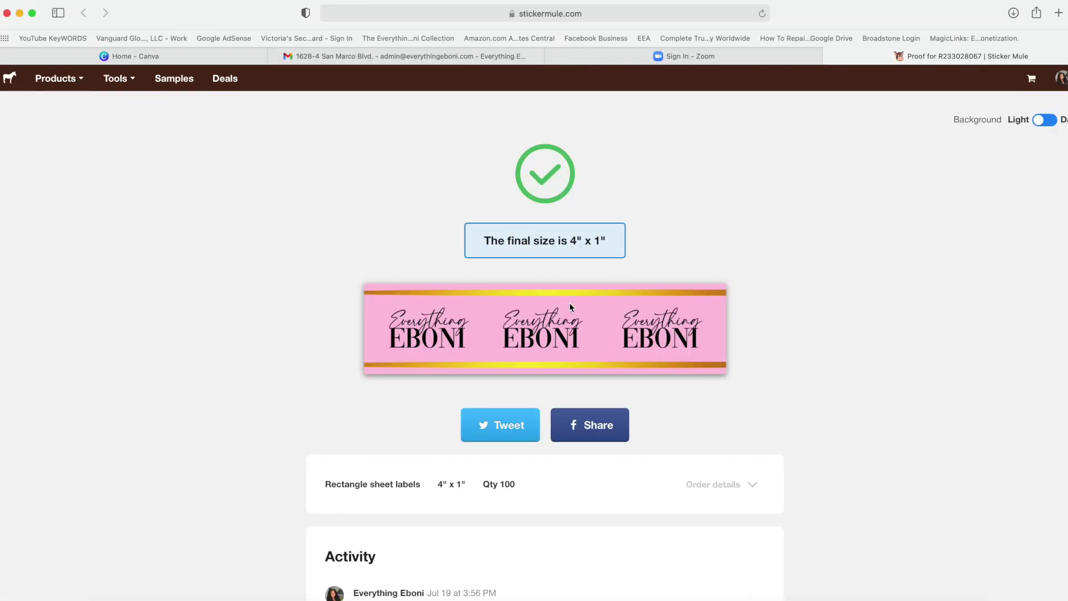
{"action": "scroll", "coordinate": [442, 471], "scroll_direction": "down", "scroll_amount": 5}
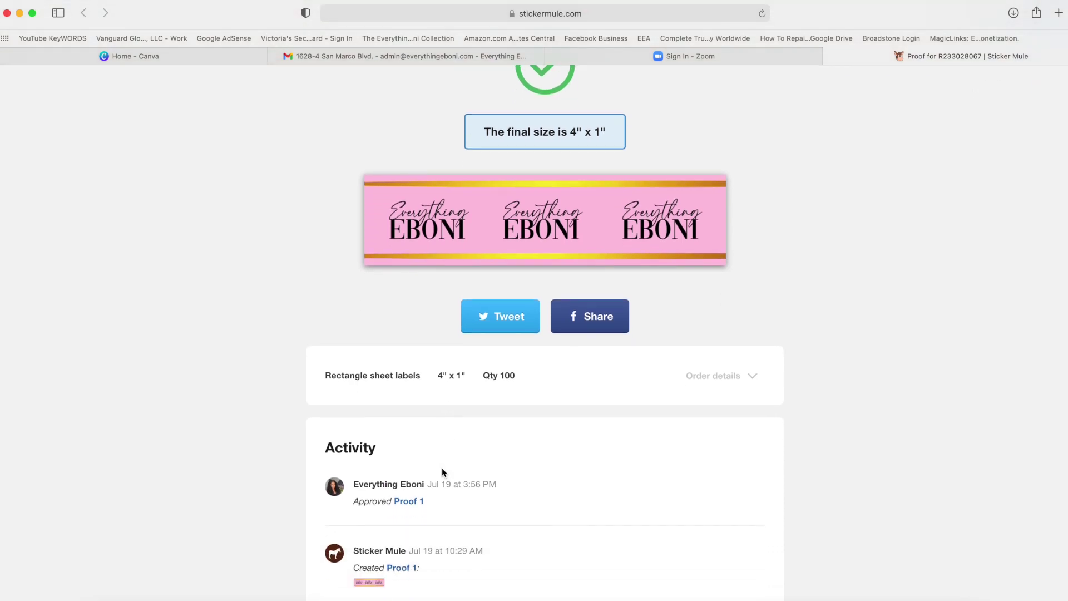
{"action": "scroll", "coordinate": [442, 472], "scroll_direction": "down", "scroll_amount": 2}
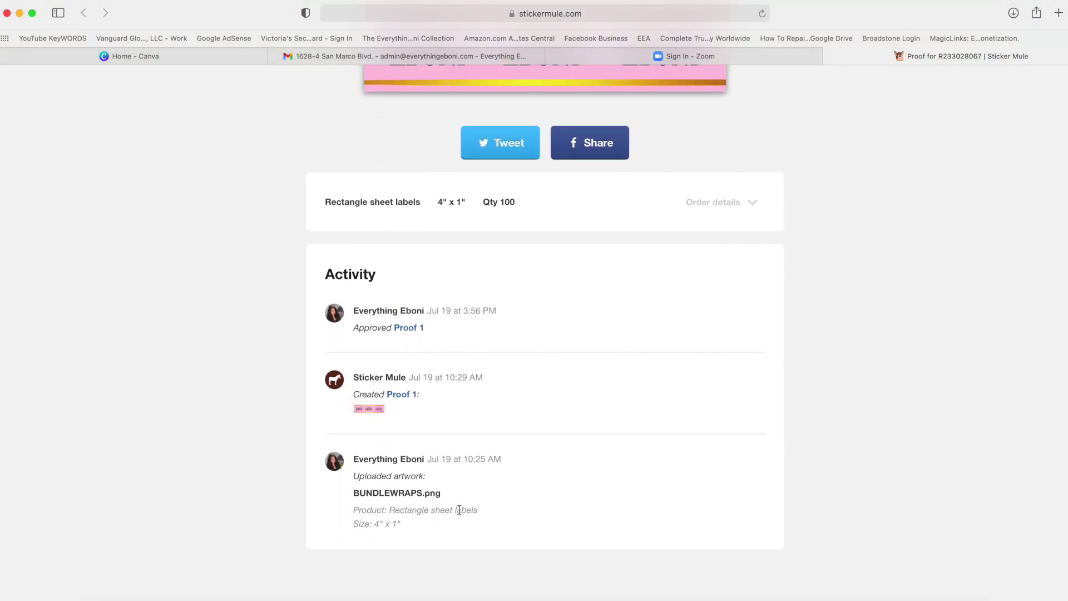
{"action": "left_click_drag", "start_coordinate": [420, 527], "coordinate": [330, 457]}
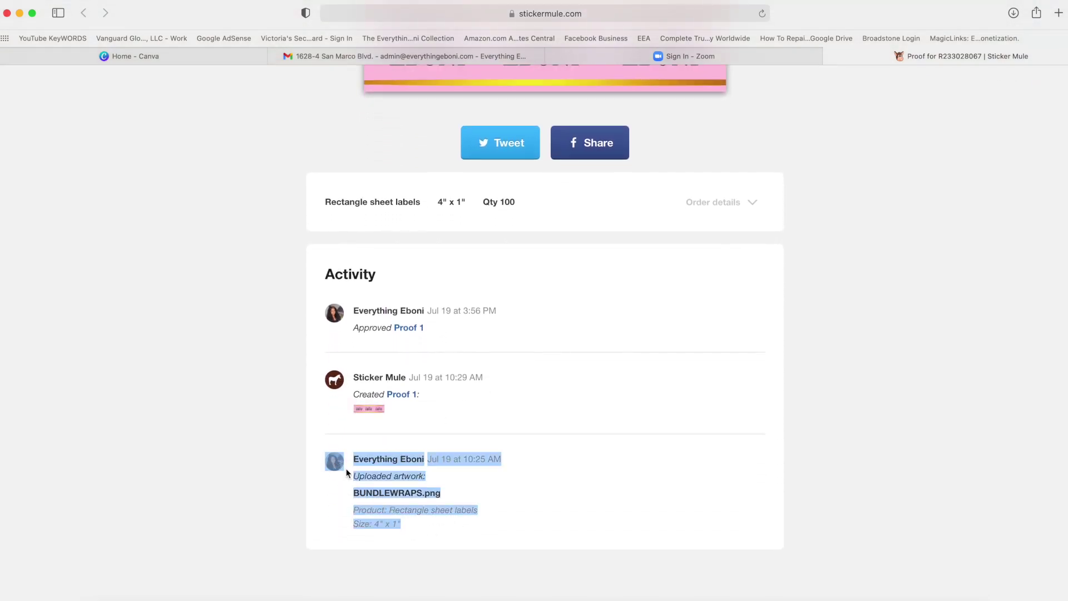
{"action": "left_click", "coordinate": [434, 417]}
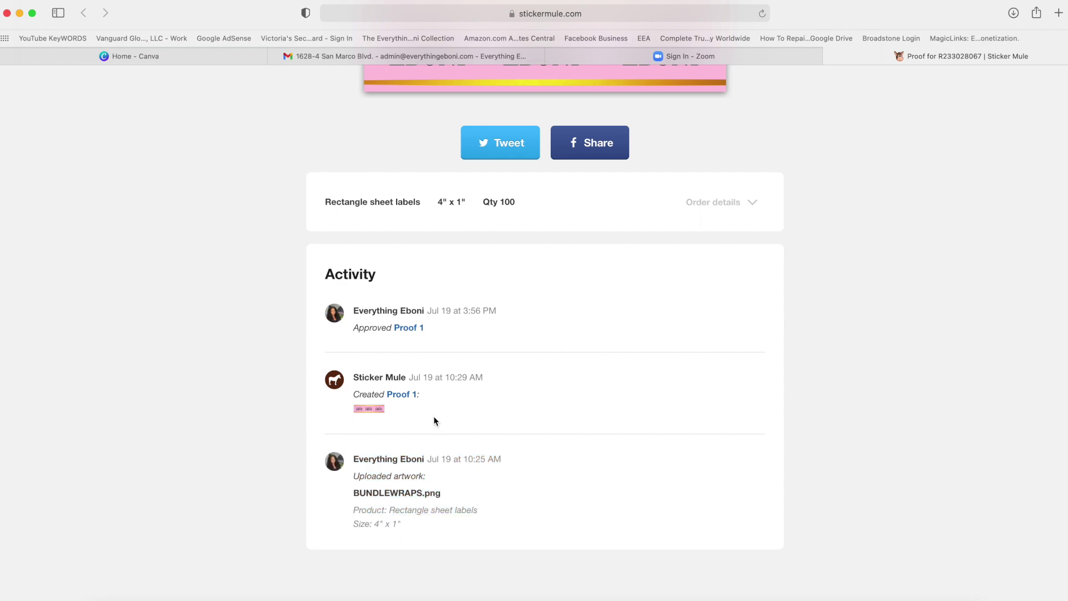
{"action": "left_click_drag", "start_coordinate": [394, 410], "coordinate": [334, 372]}
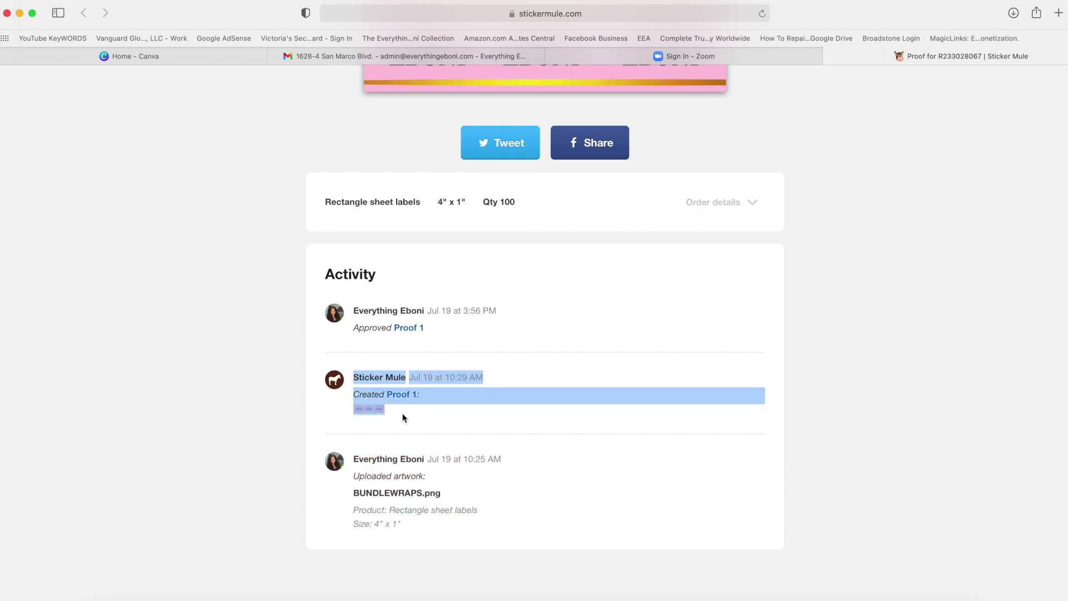
{"action": "left_click", "coordinate": [438, 333]}
{"action": "left_click_drag", "start_coordinate": [439, 333], "coordinate": [334, 312]}
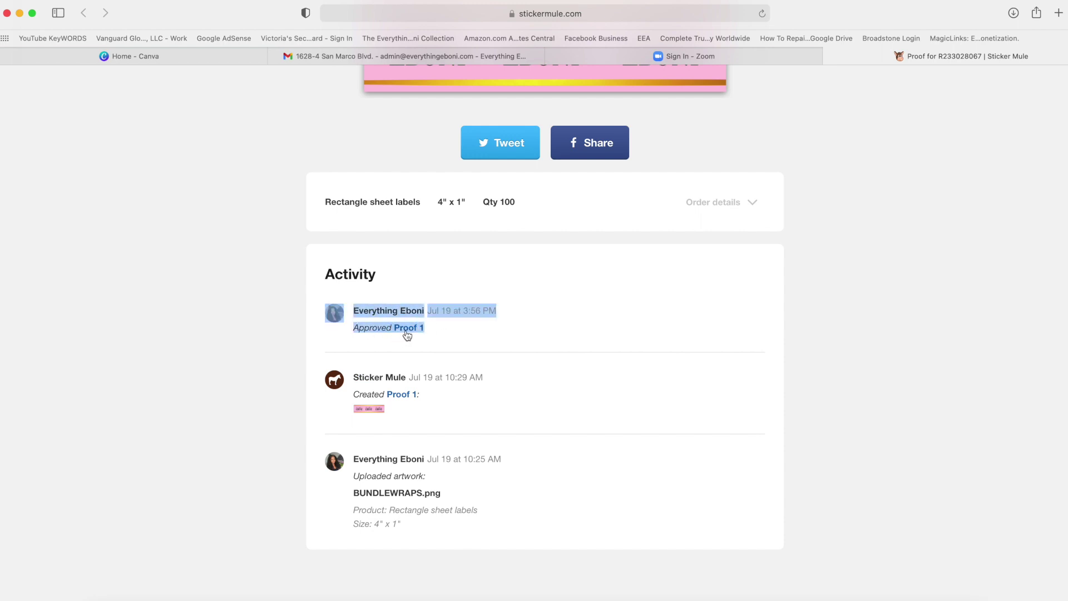
{"action": "left_click", "coordinate": [545, 343]}
{"action": "scroll", "coordinate": [650, 216], "scroll_direction": "up", "scroll_amount": 5}
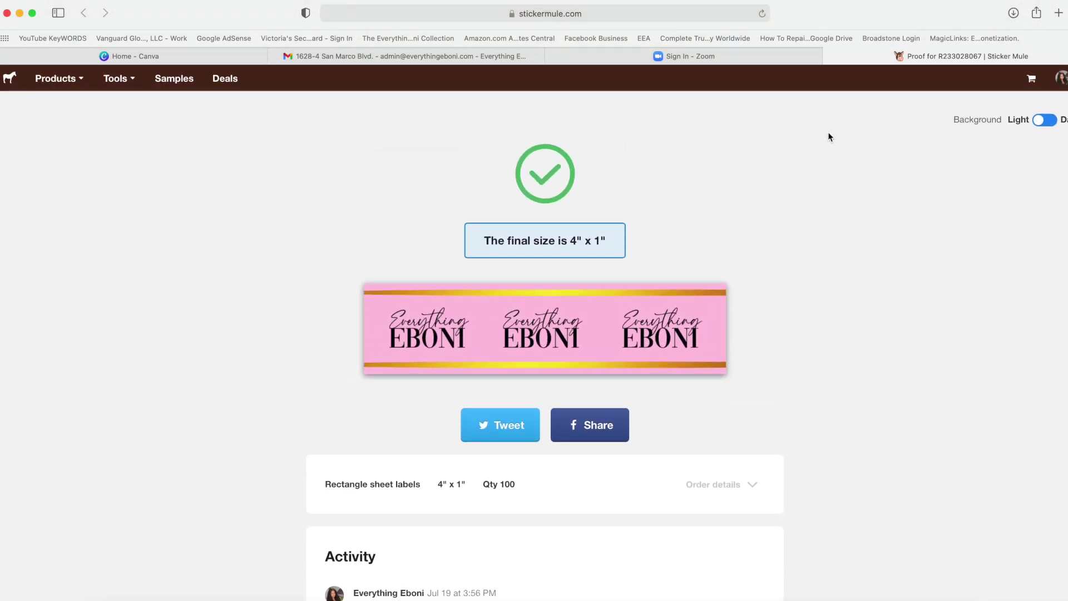
{"action": "left_click", "coordinate": [1045, 120]}
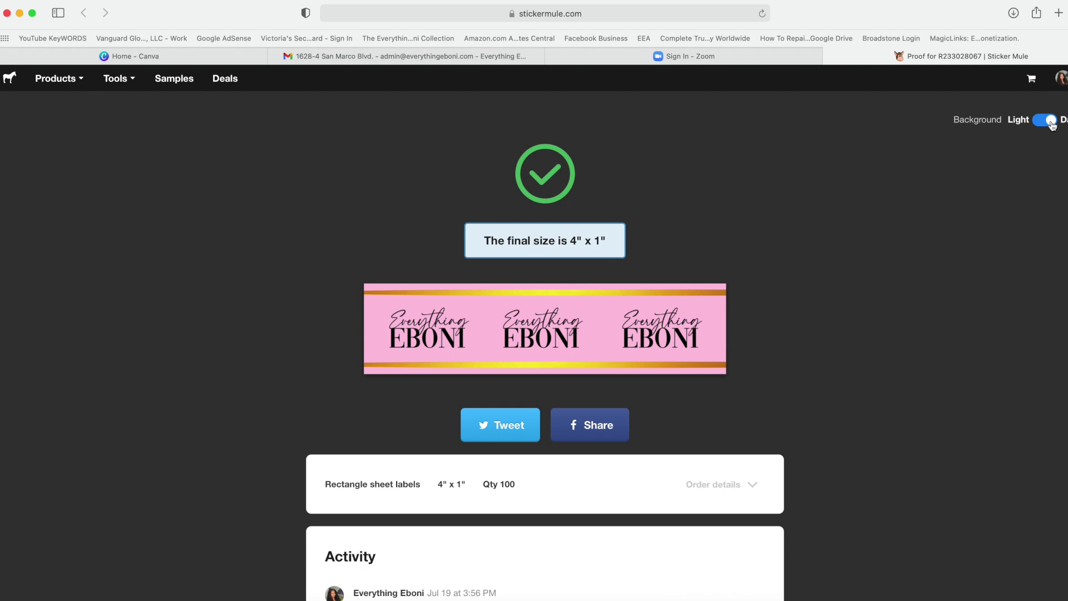
{"action": "left_click", "coordinate": [1049, 121]}
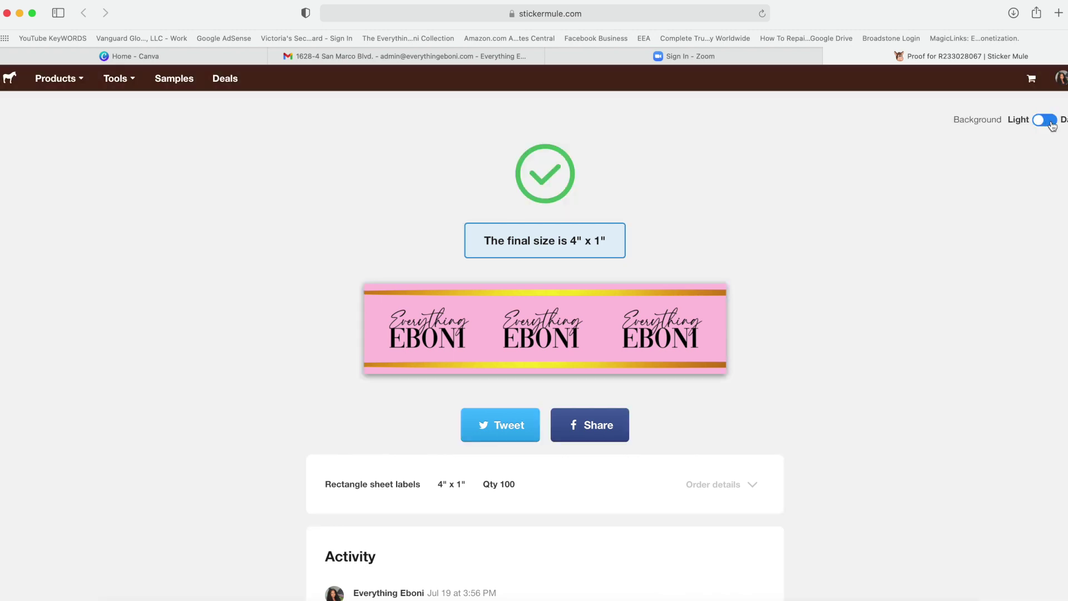